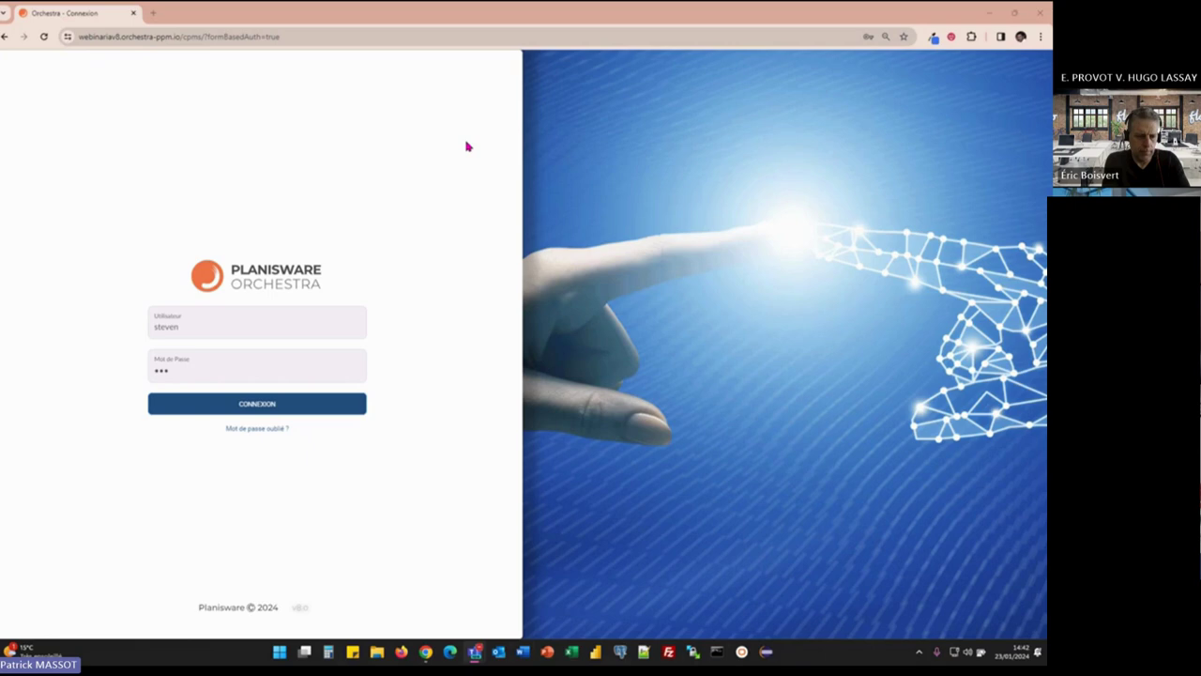
Sign in and open the risk log of the Deployment task in the Plateforme E-Learning project.
click(286, 404)
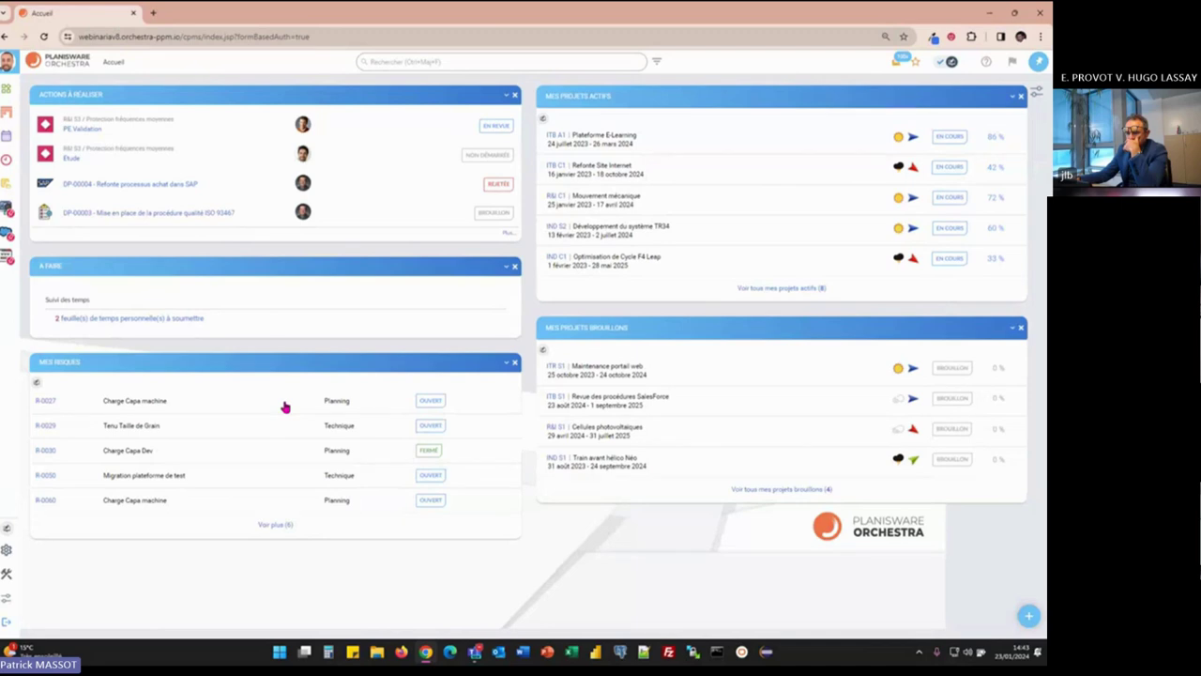
mouse_move(10, 302)
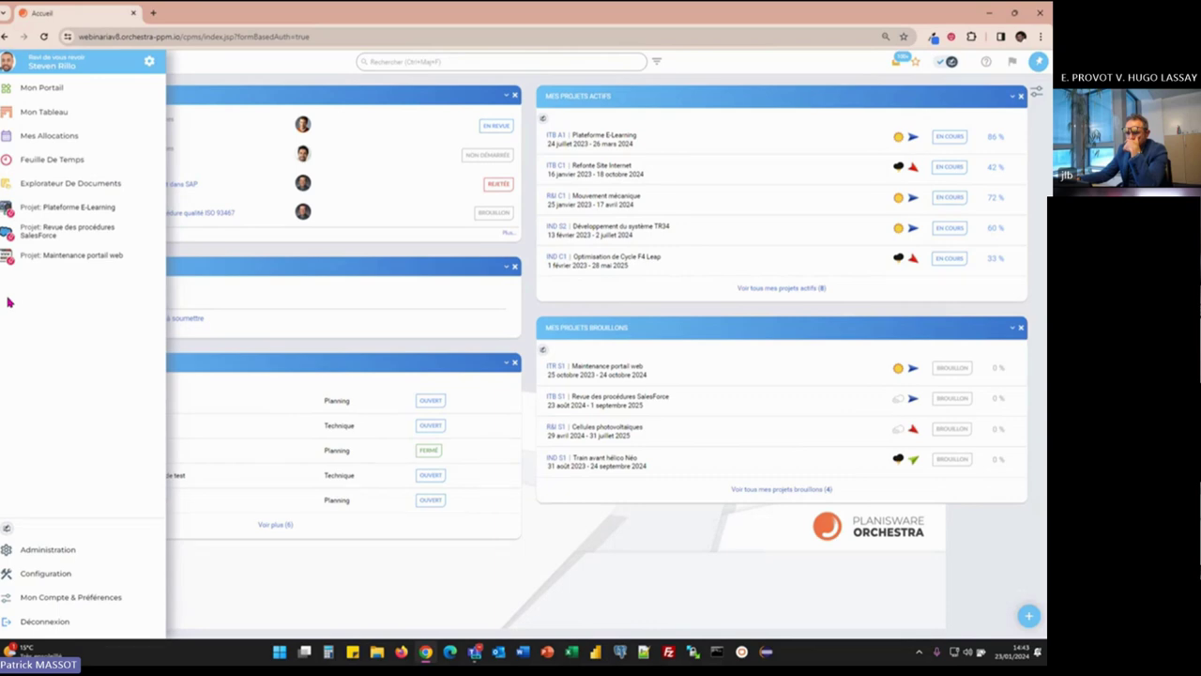
click(76, 211)
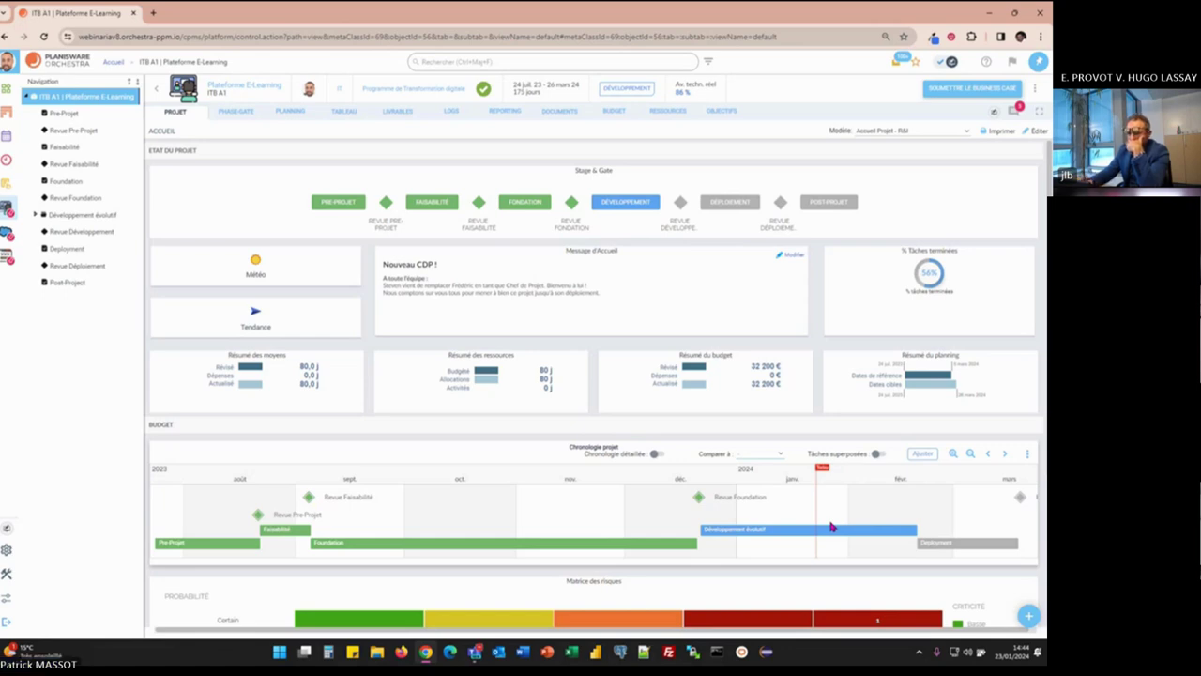
click(66, 250)
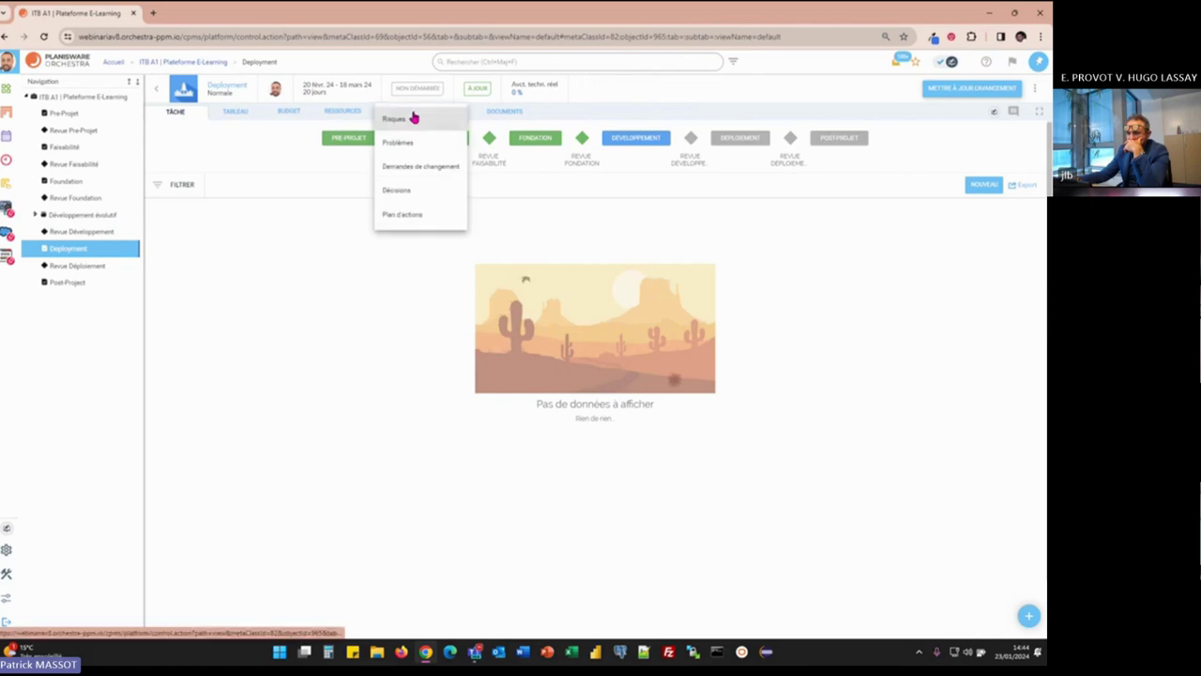
click(413, 118)
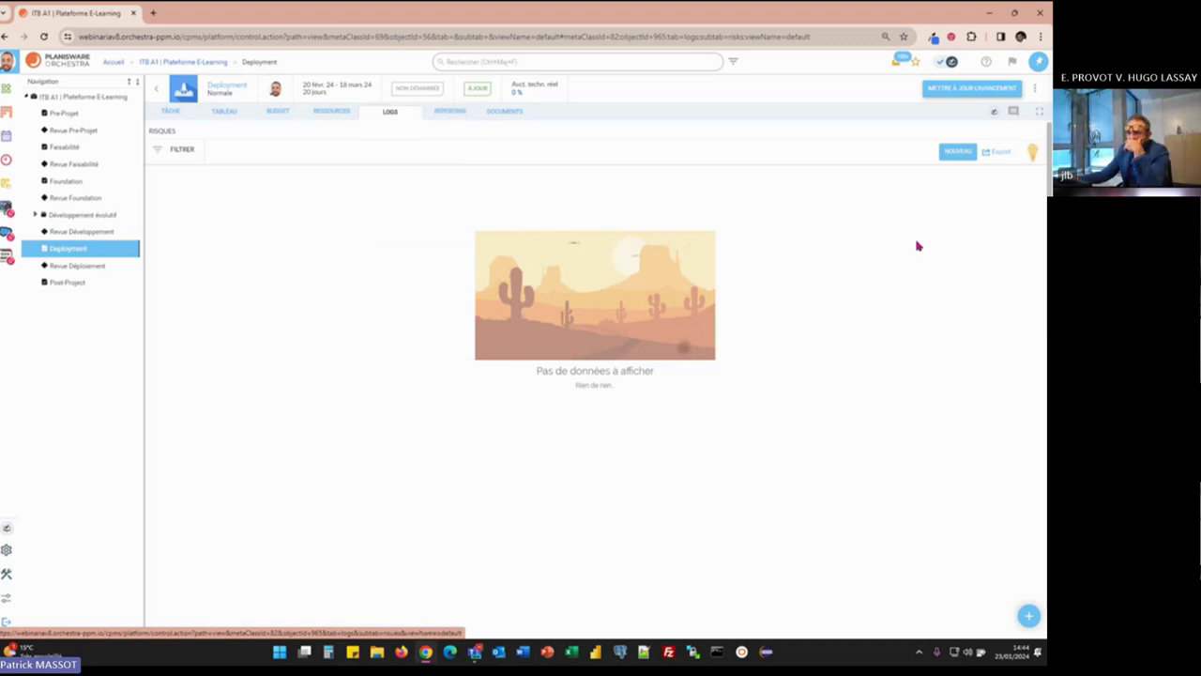
Close the blank new-risk form without saving and generate risk suggestions for the Deployment task with Orchestra Inspire.
click(970, 153)
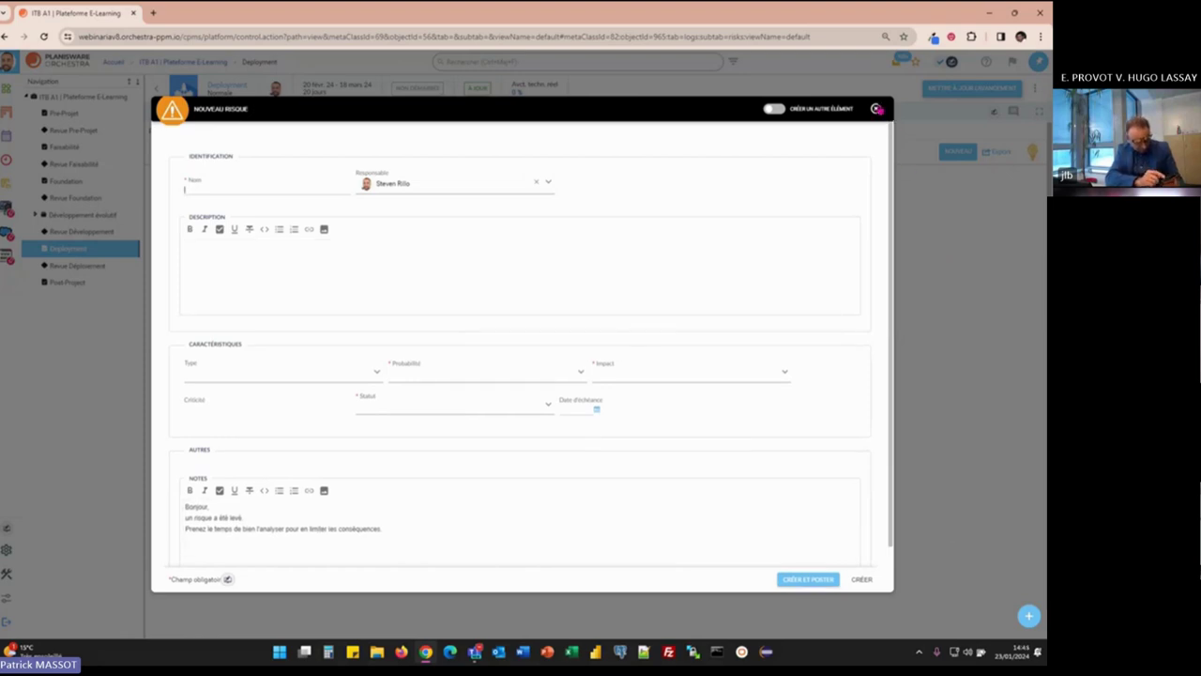
click(877, 109)
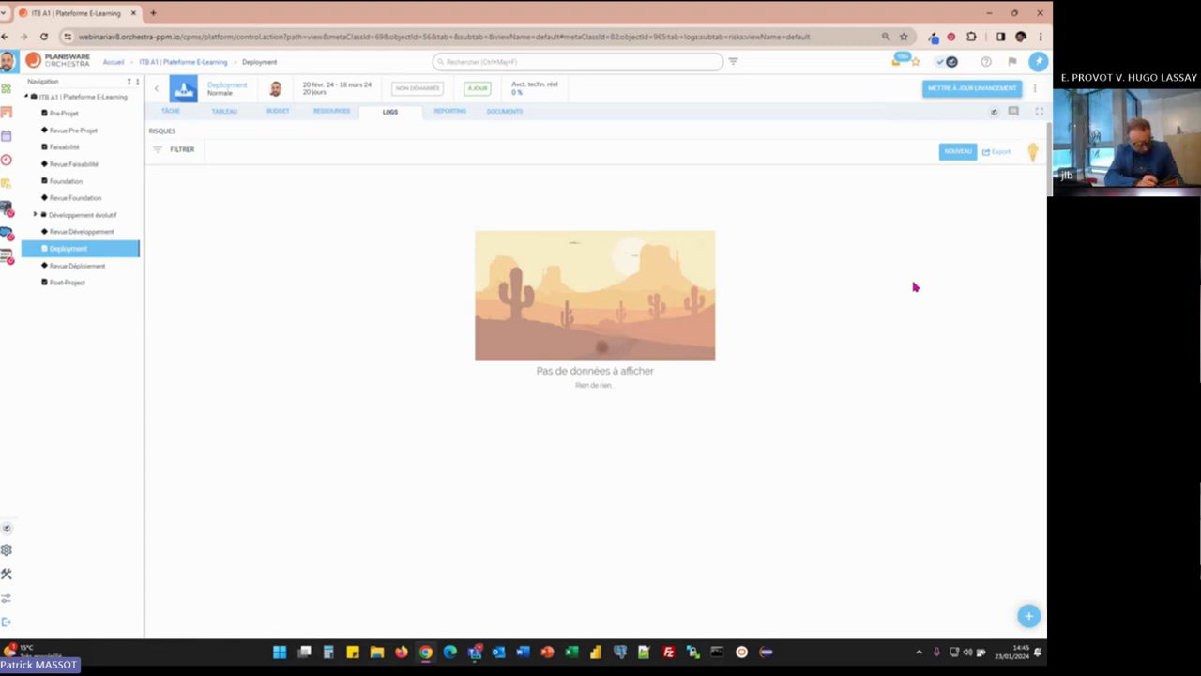
click(1033, 152)
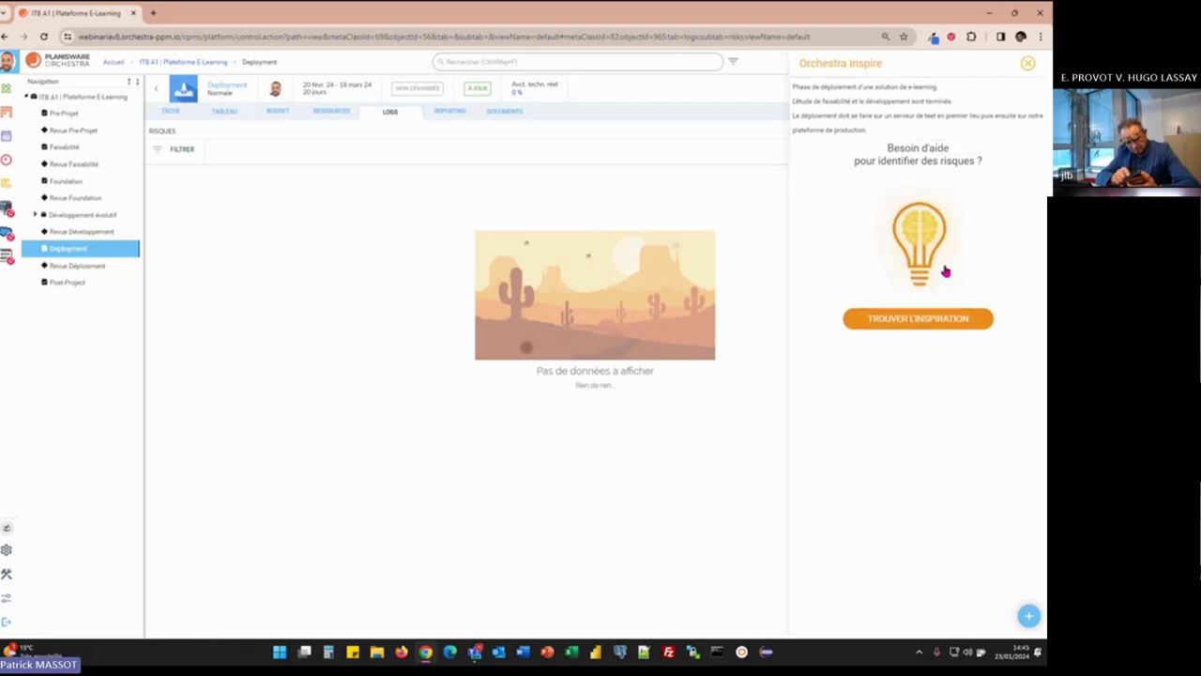
click(940, 324)
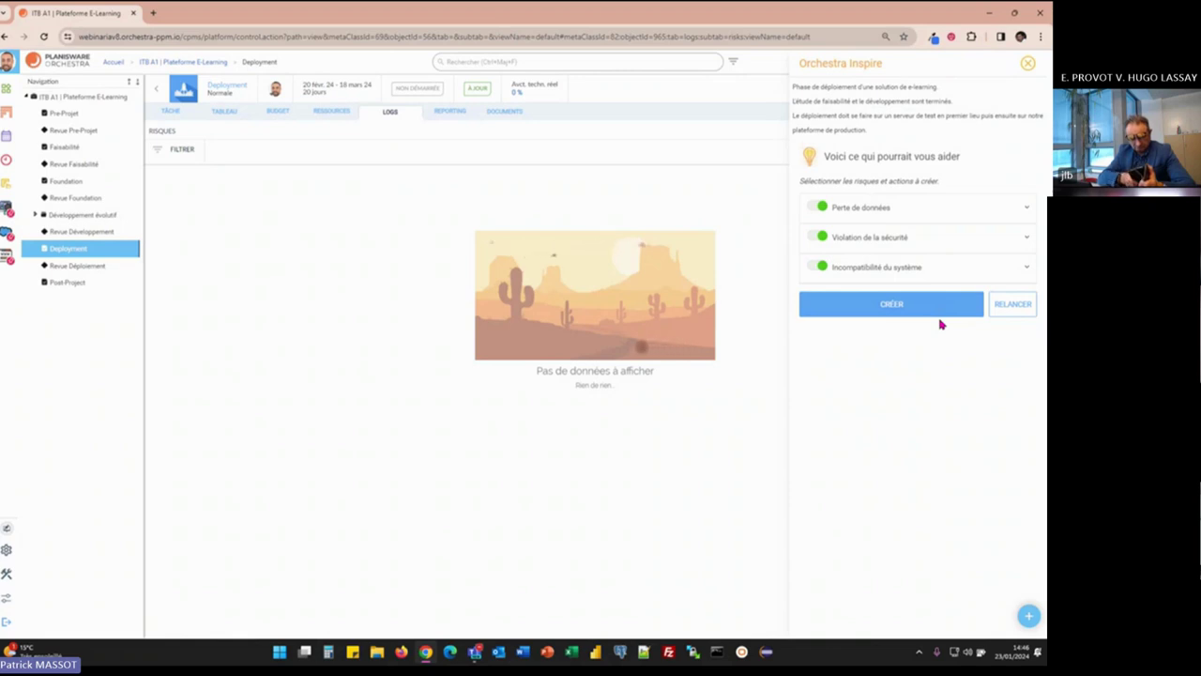
Expand the suggested risk Perte de données and switch its secure cloud backup action off and back on.
click(816, 207)
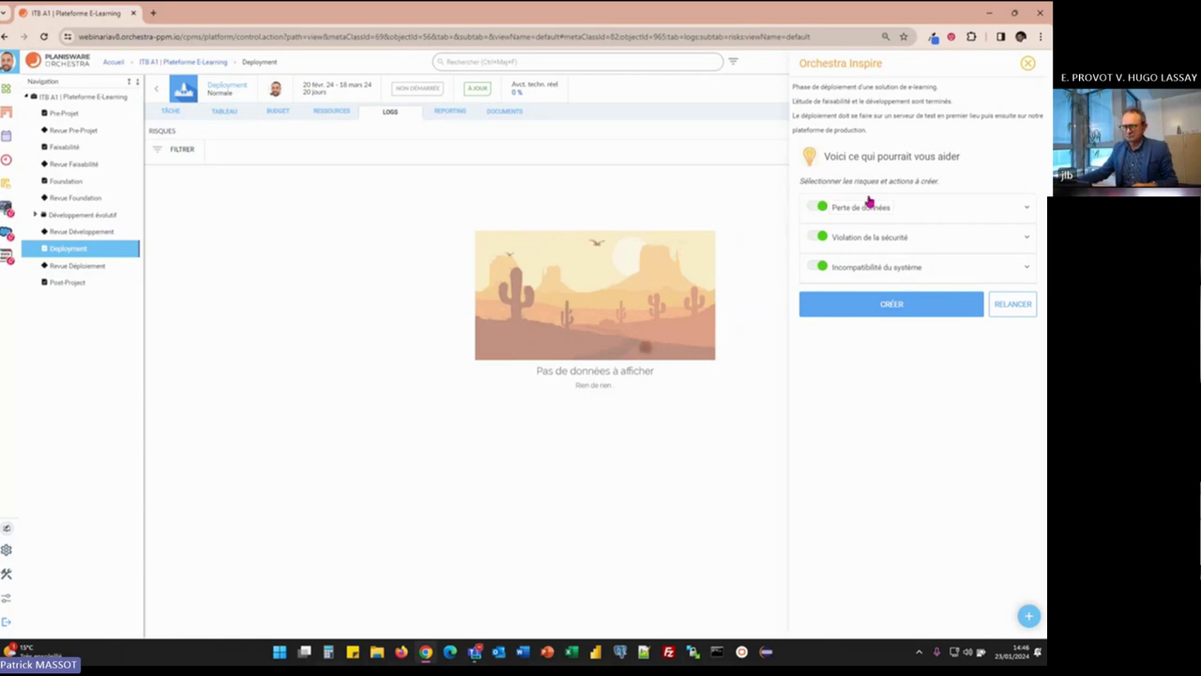
click(1028, 211)
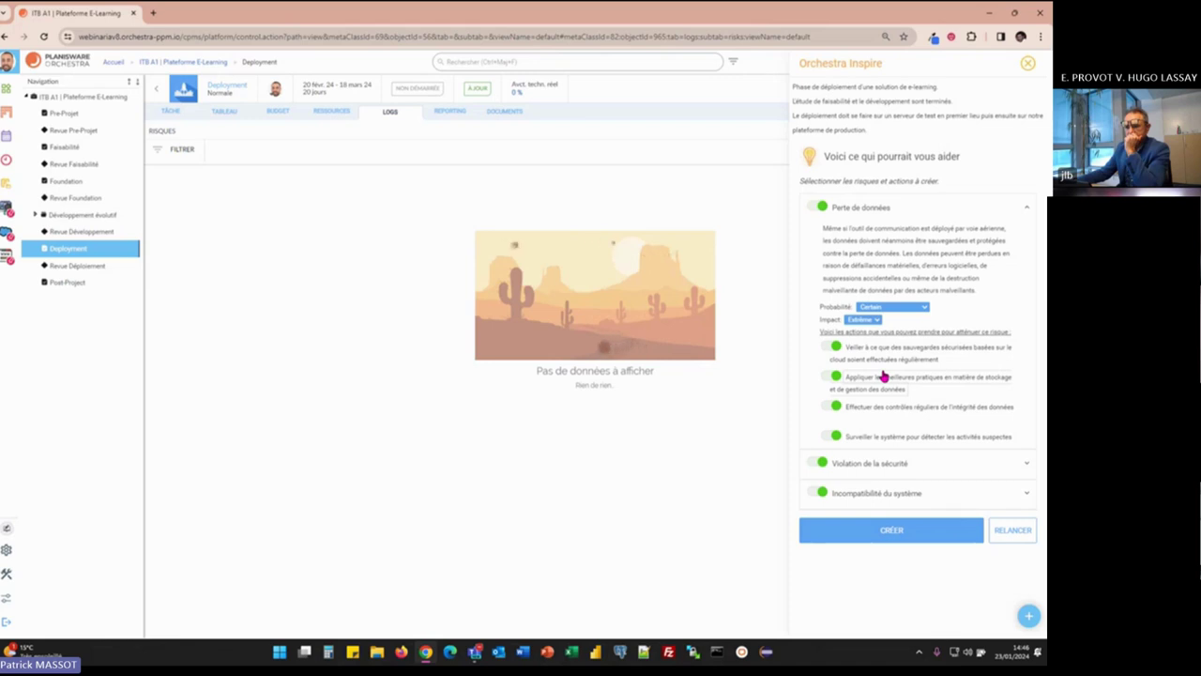
click(827, 347)
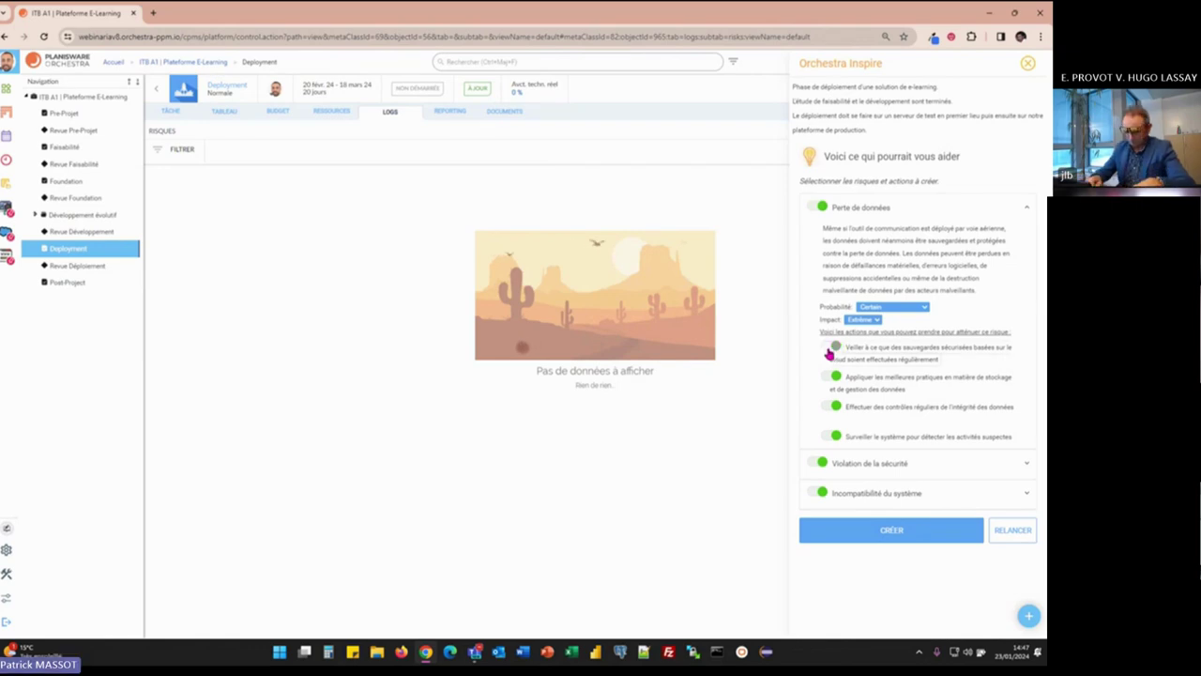
click(835, 348)
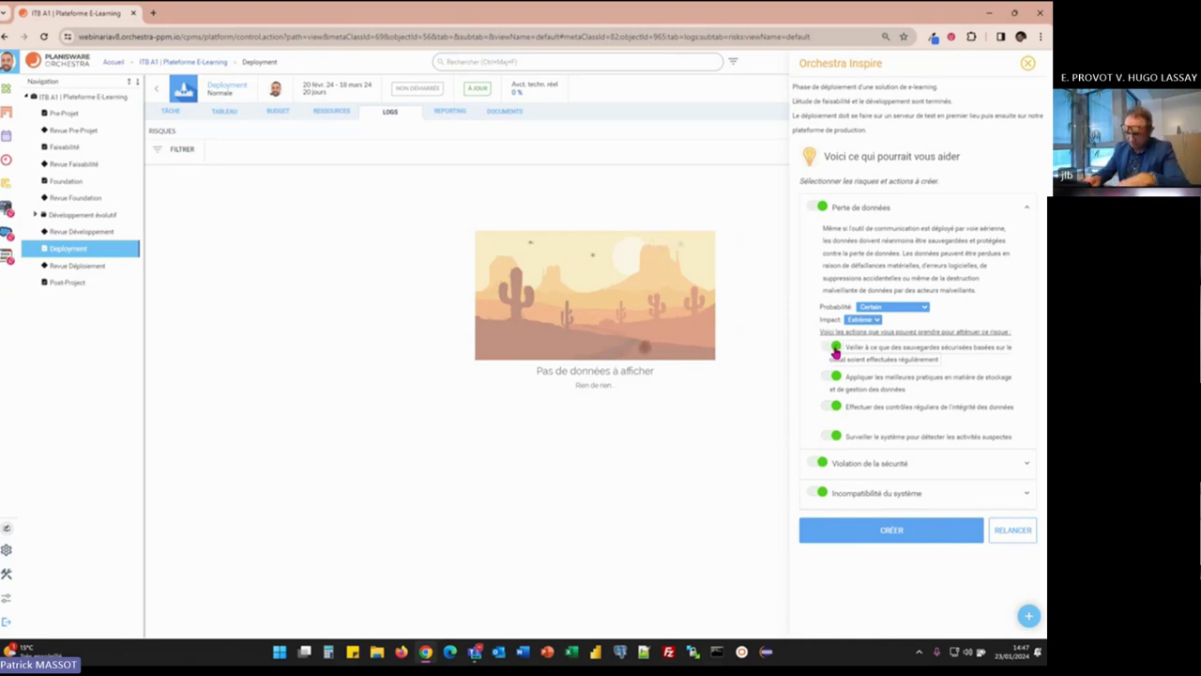
Review the suggestions Violation de la sécurité and Incompatibilité du système, and create all three suggested risks with their actions.
click(1028, 471)
scroll(1000, 486, down, 1)
scroll(1000, 486, down, 1)
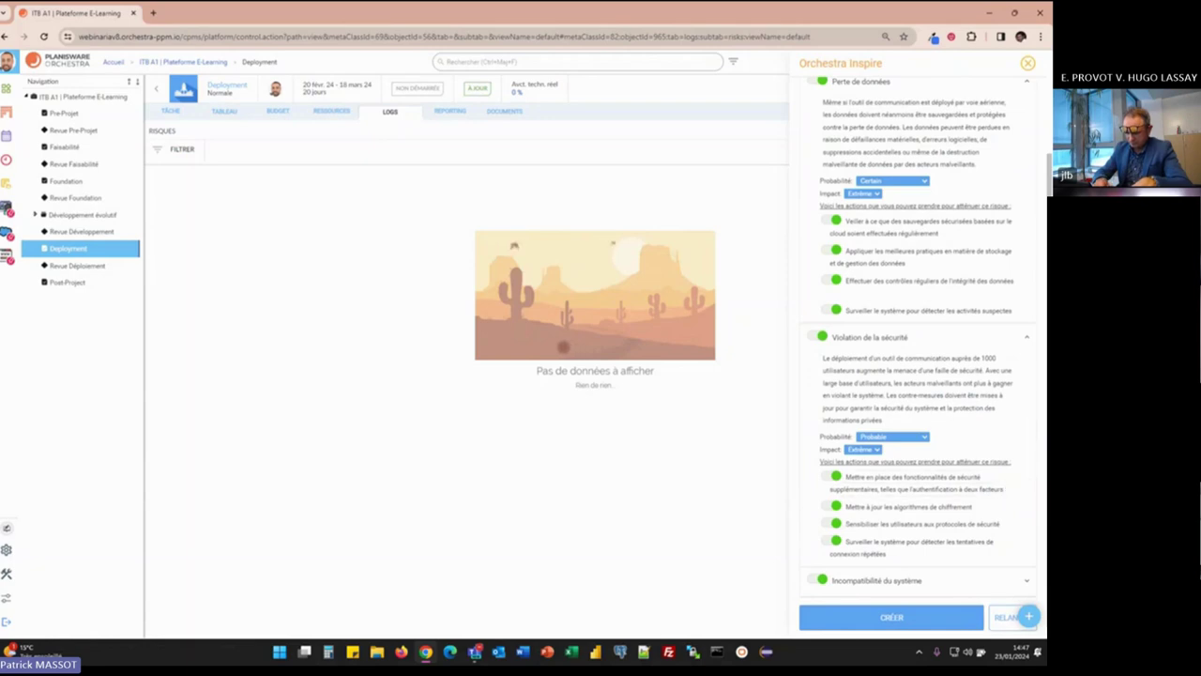
click(1029, 616)
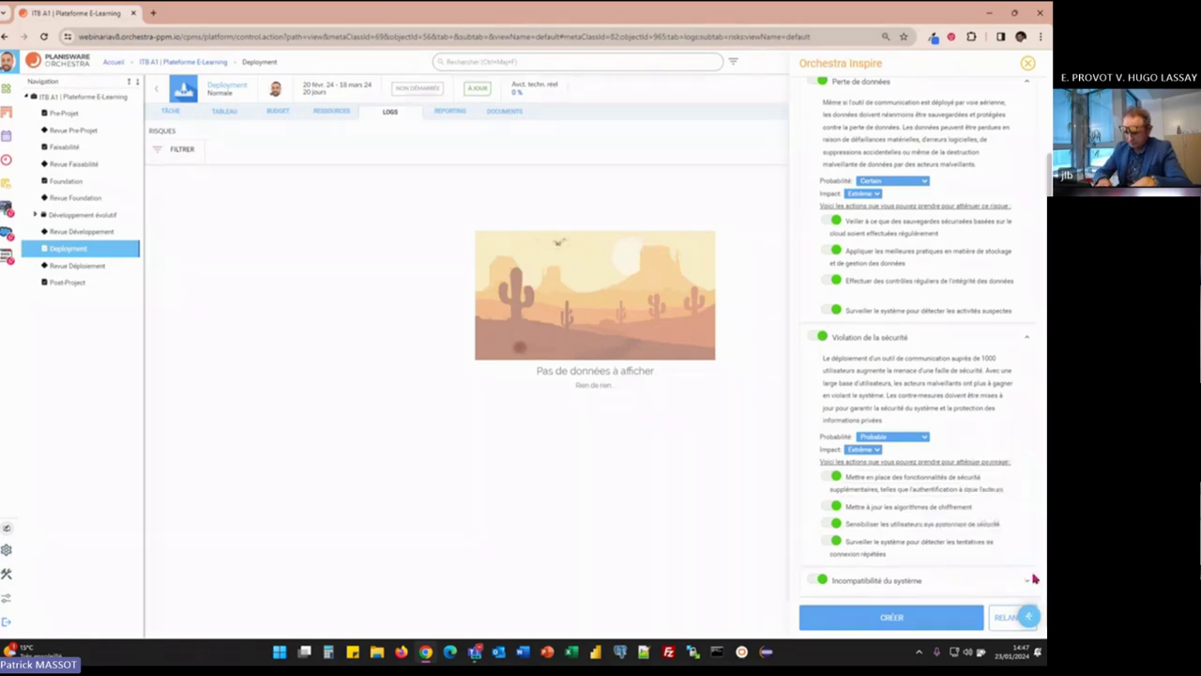
click(1014, 580)
scroll(970, 434, down, 3)
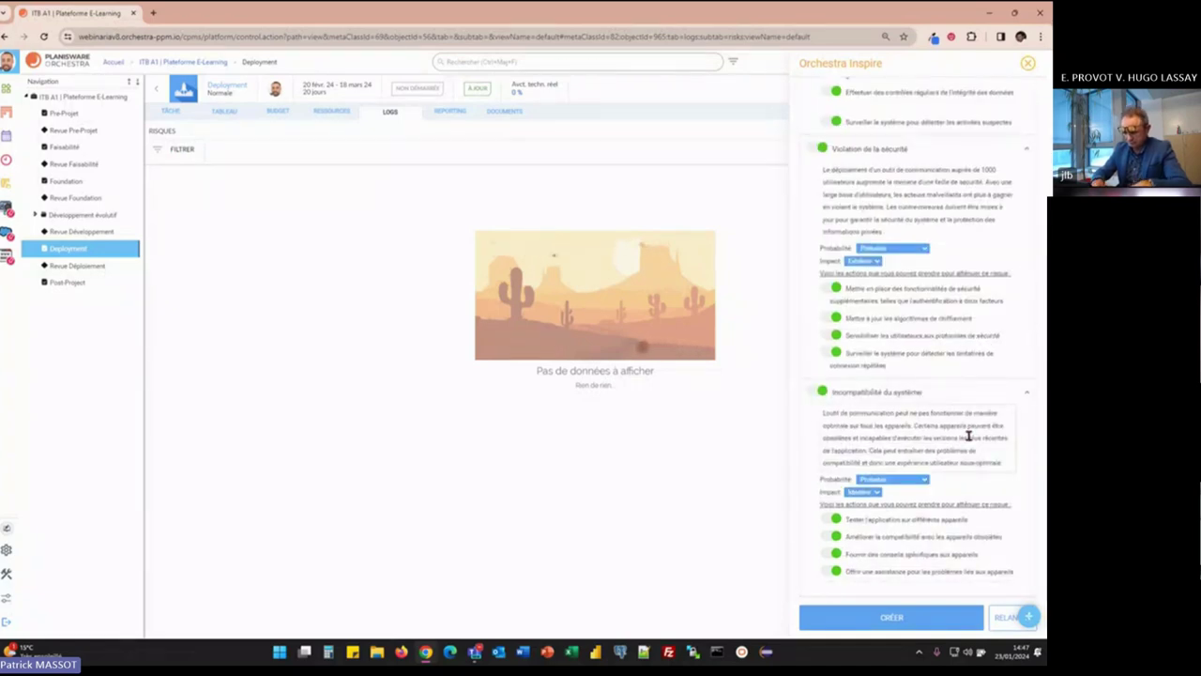
click(899, 620)
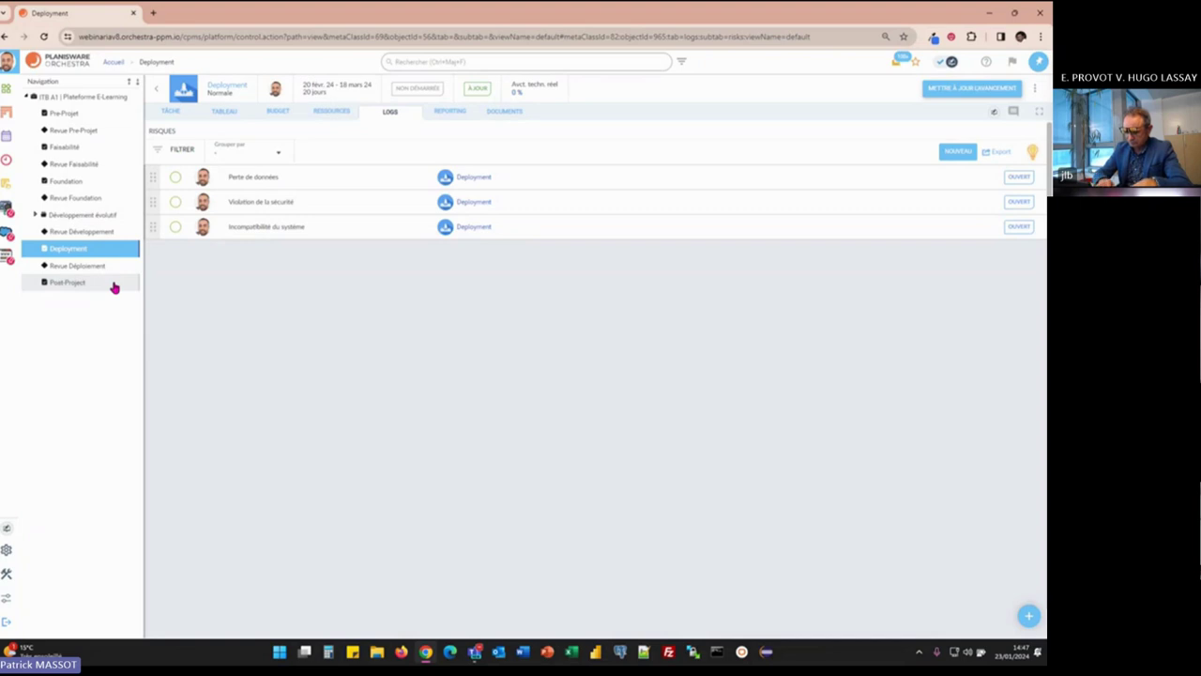
Examine the details and the mitigation actions of the Perte de données risk.
click(585, 177)
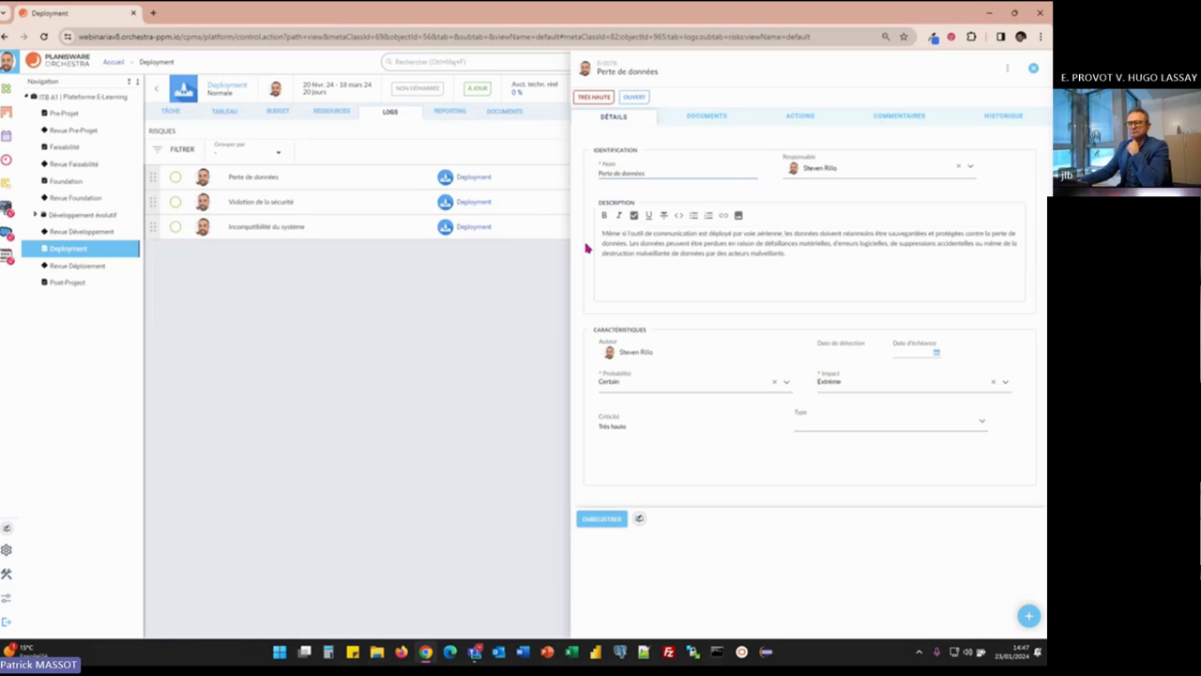
click(800, 120)
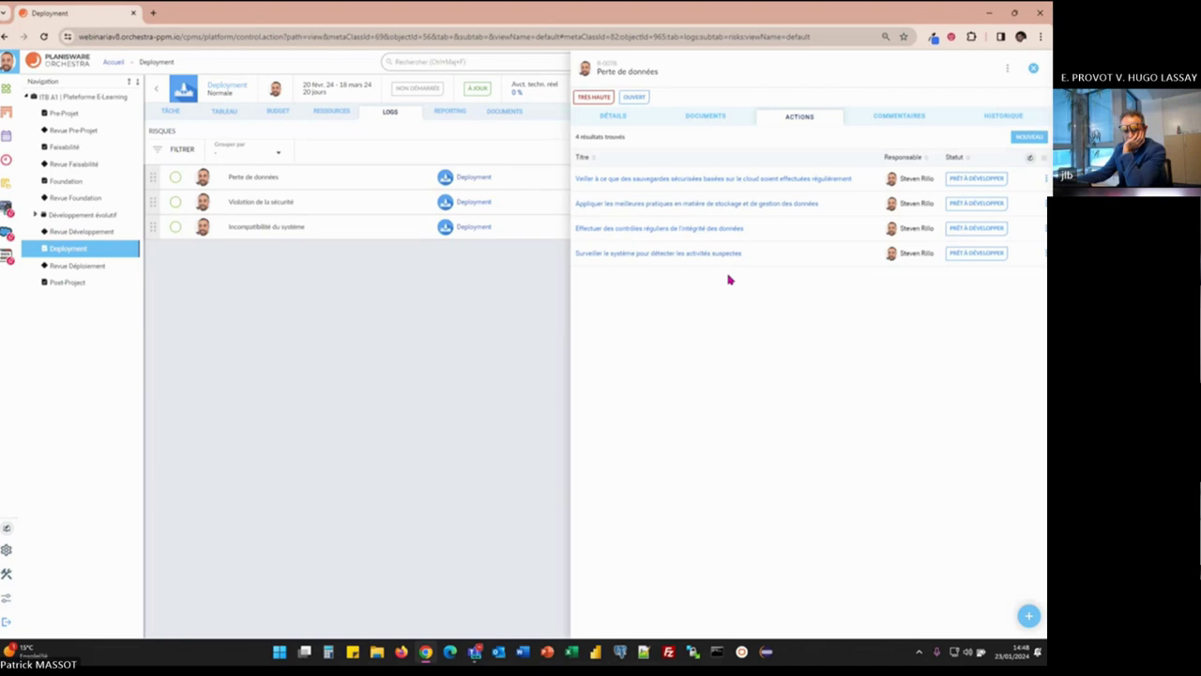
click(1033, 69)
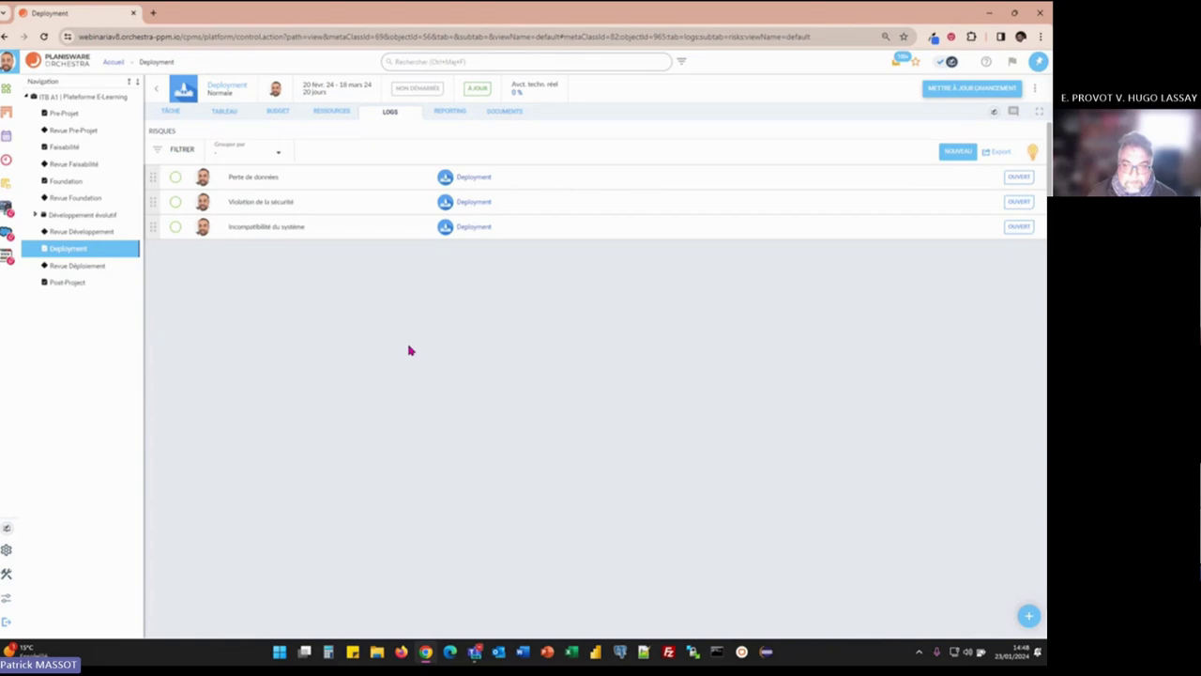
Generate action suggestions for the Deployment task's Tableau with Orchestra Inspire.
click(219, 110)
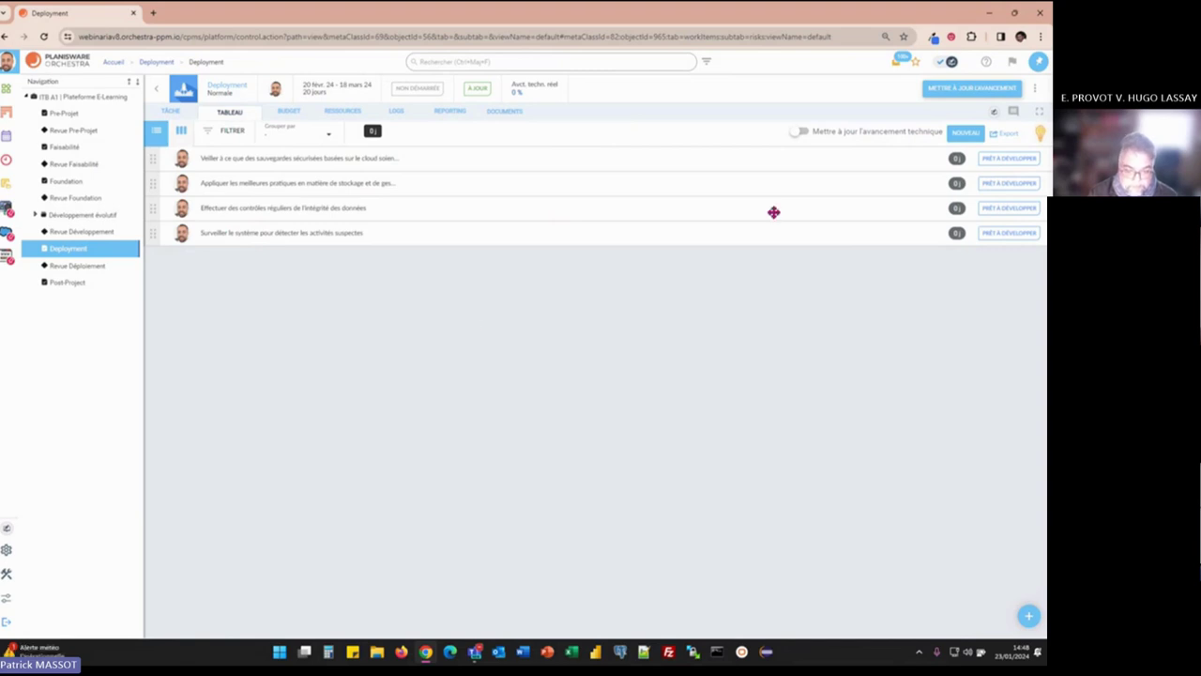
click(1041, 134)
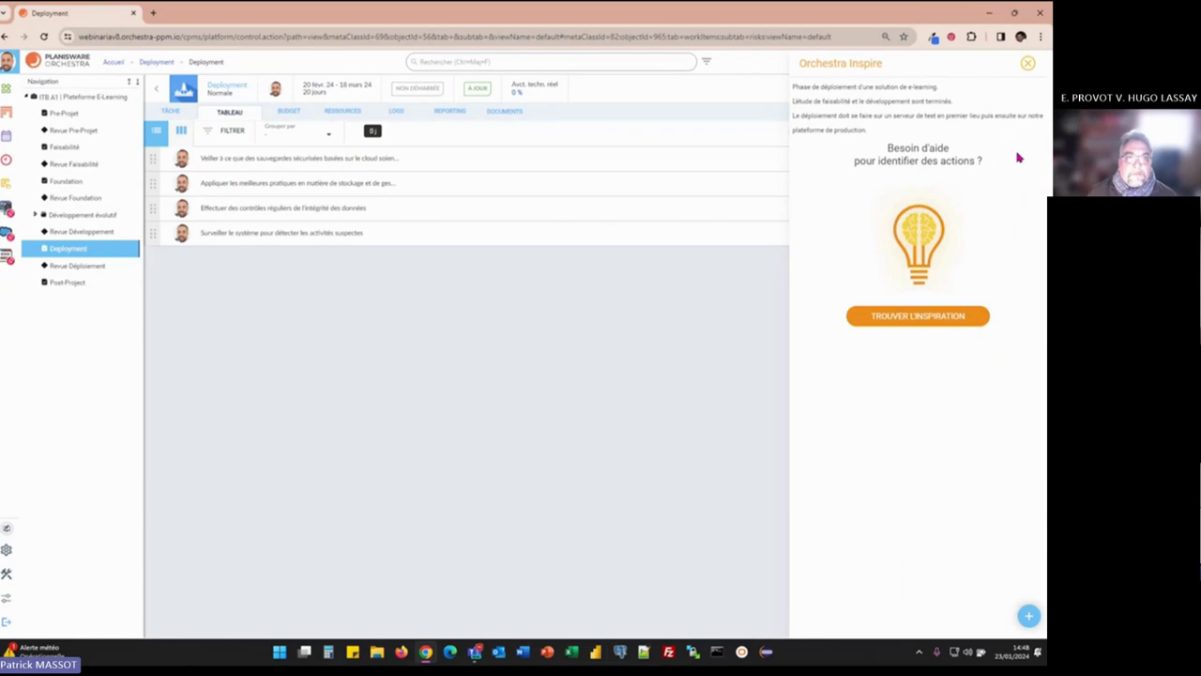
click(967, 319)
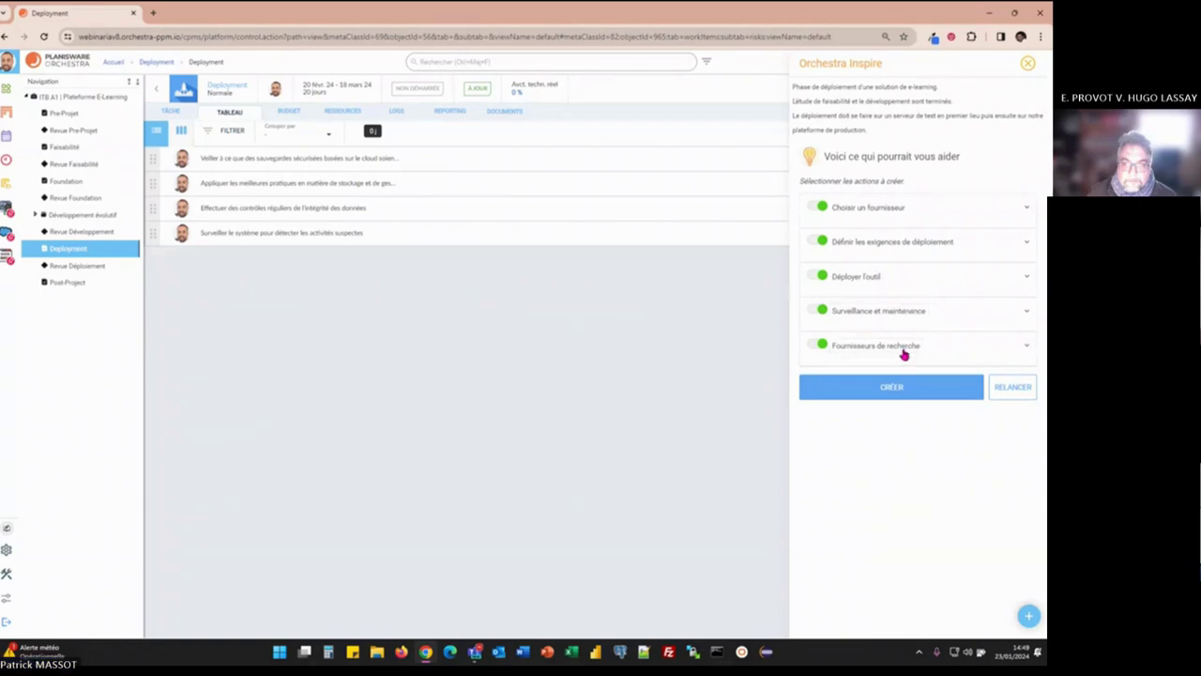
Exclude Choisir un fournisseur, check the description of Définir les exigences de déploiement, and create the remaining suggested actions.
click(817, 211)
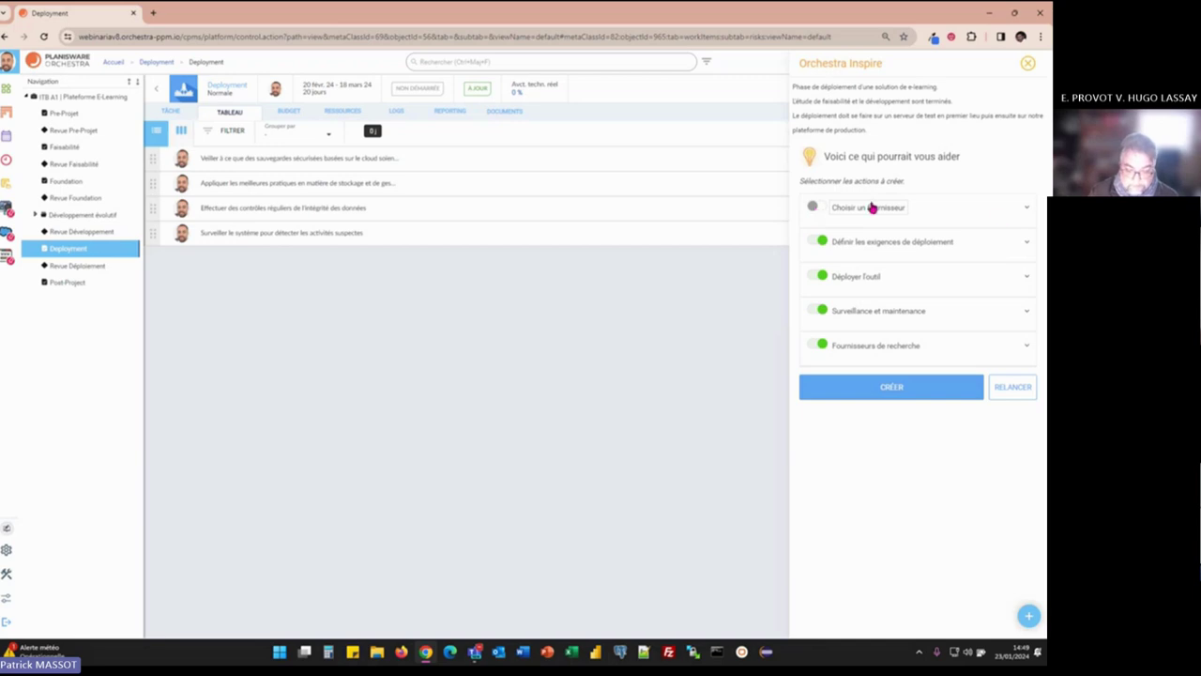
click(1026, 242)
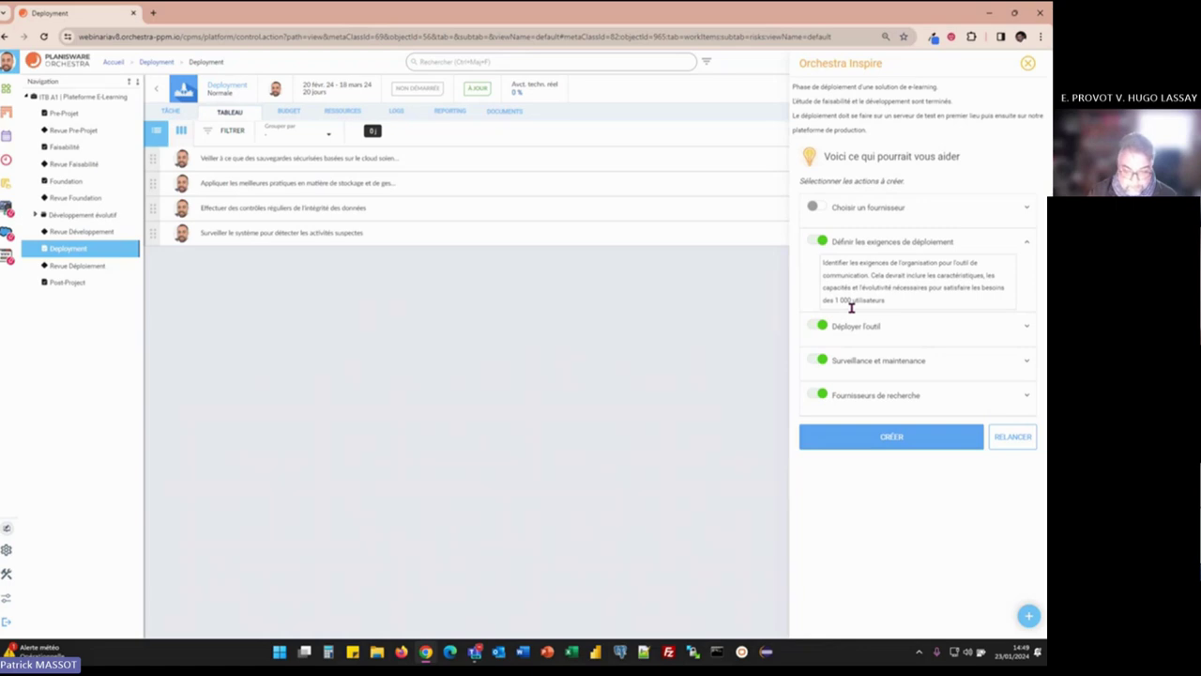
click(890, 448)
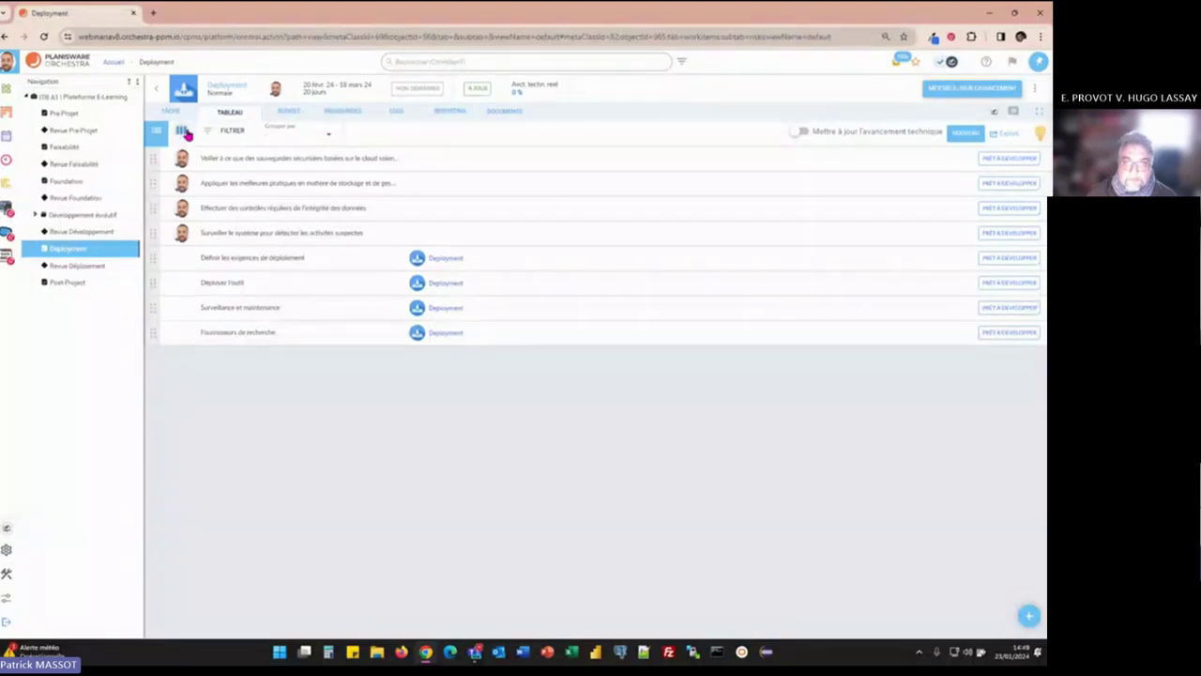
Look over the Deployment actions as kanban columns and return to the Plateforme E-Learning project's Accueil page.
click(183, 132)
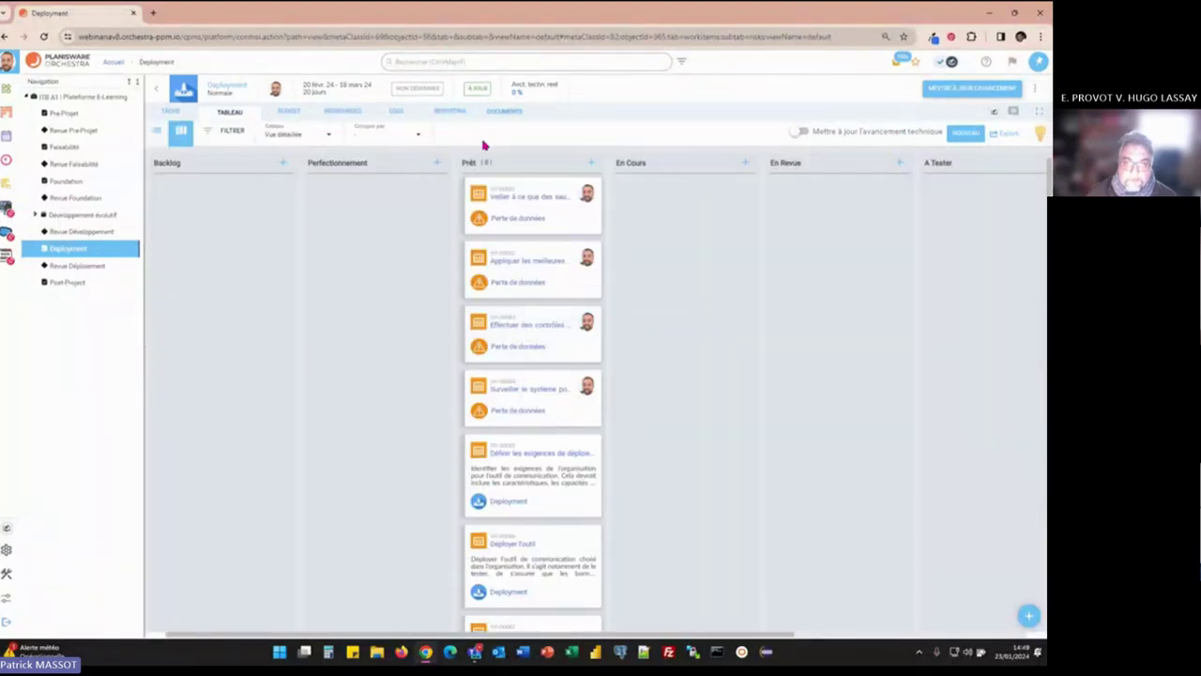
scroll(520, 442, down, 4)
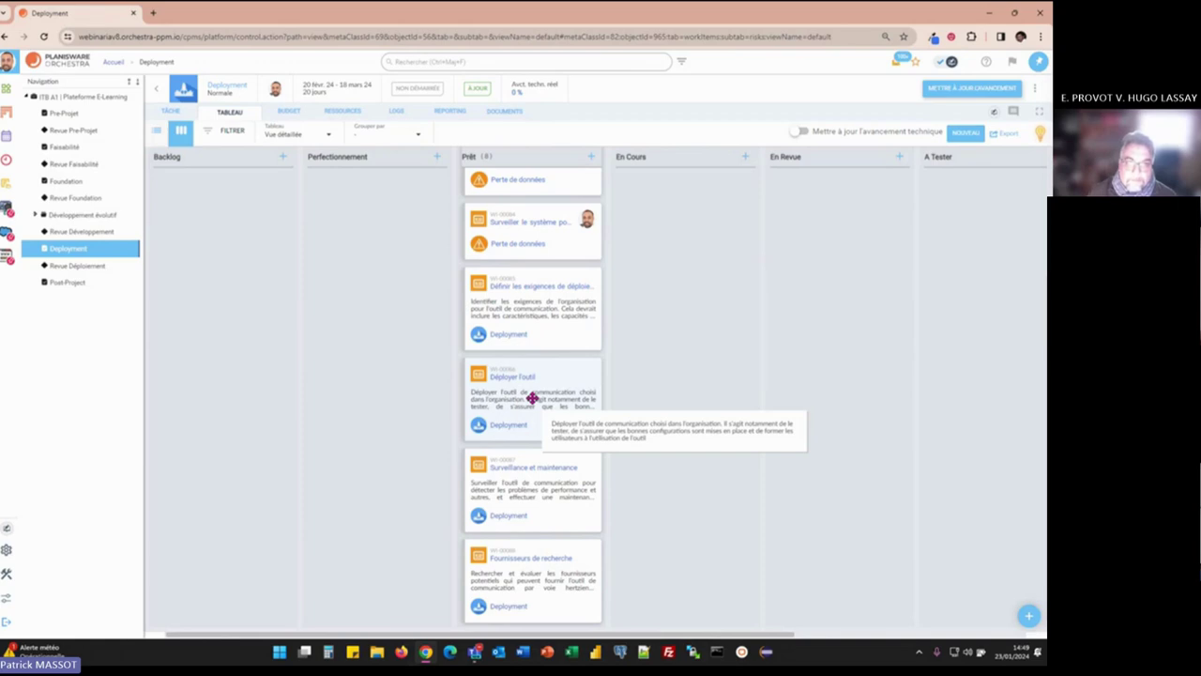
click(67, 99)
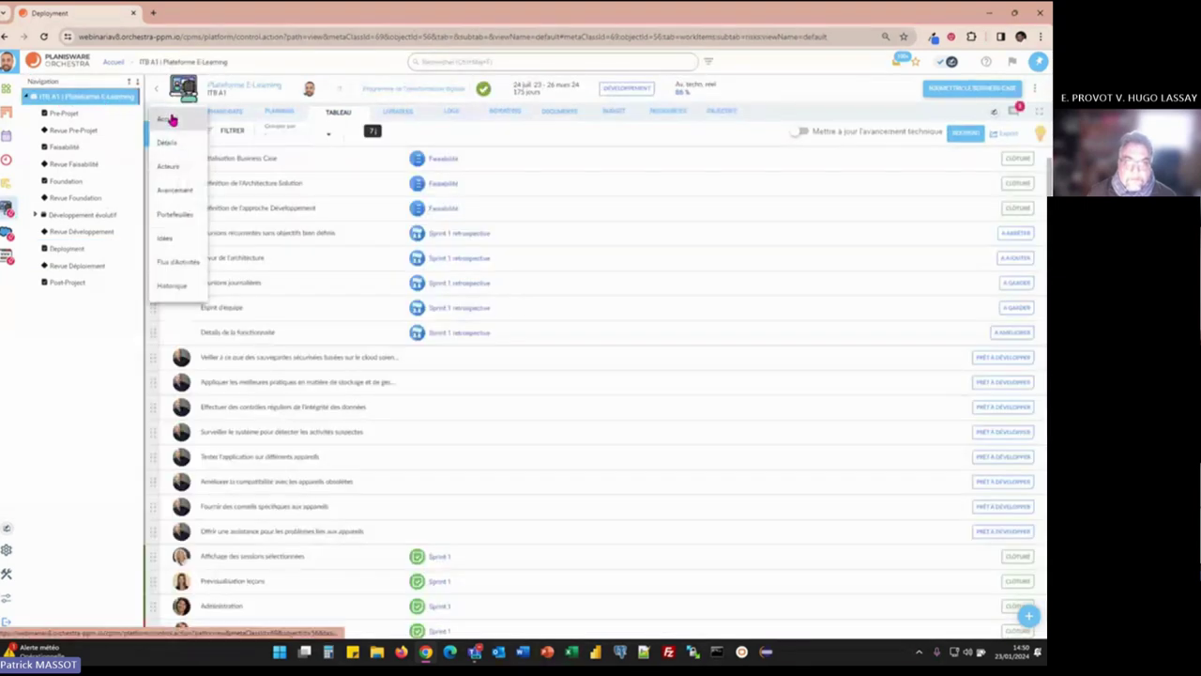
click(169, 119)
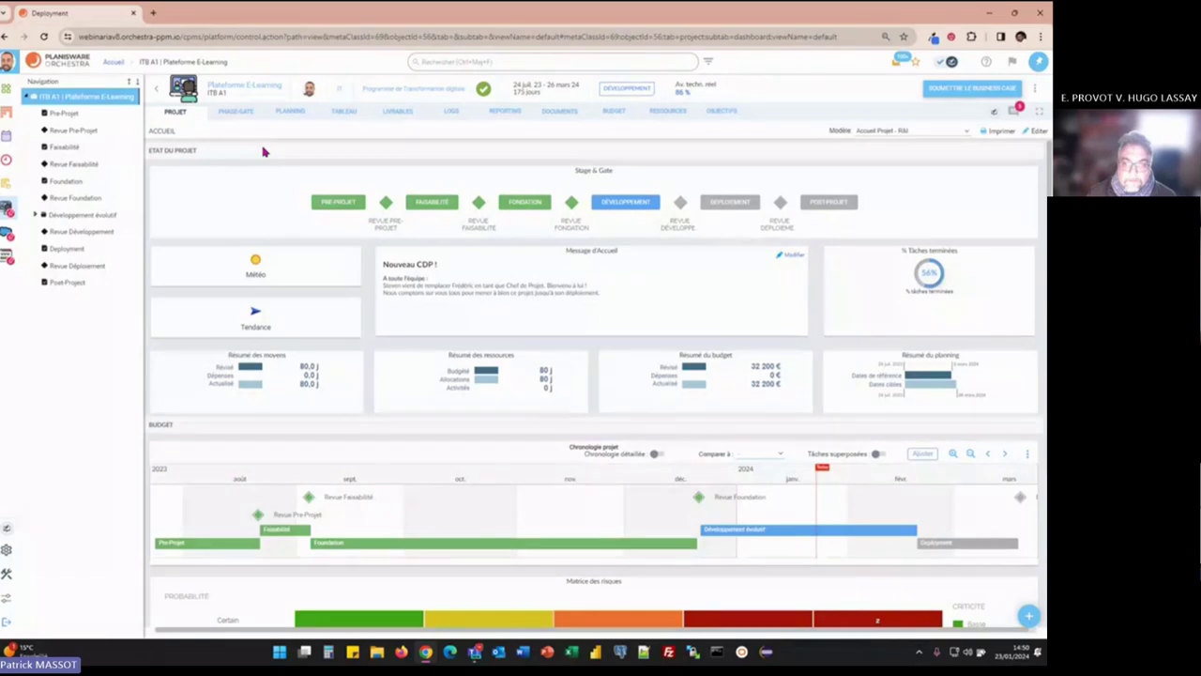
Generate a flash report for the project with Orchestra Inspire, create it from the proposal and open it.
click(508, 119)
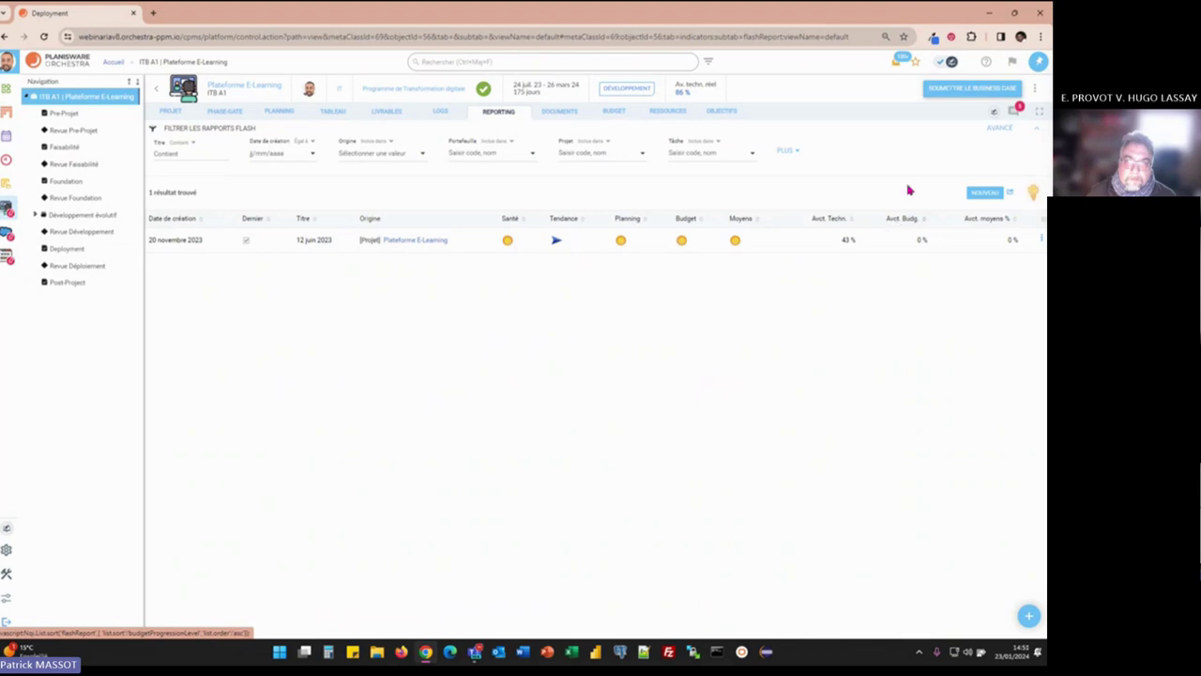
click(1032, 188)
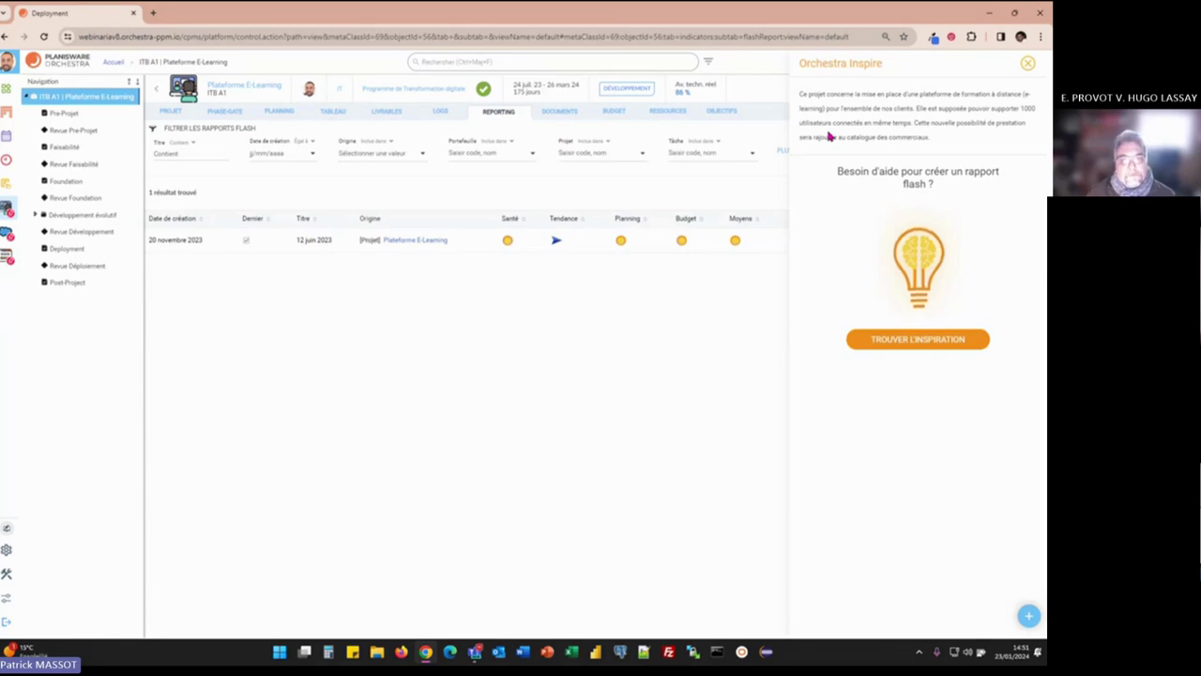
click(872, 339)
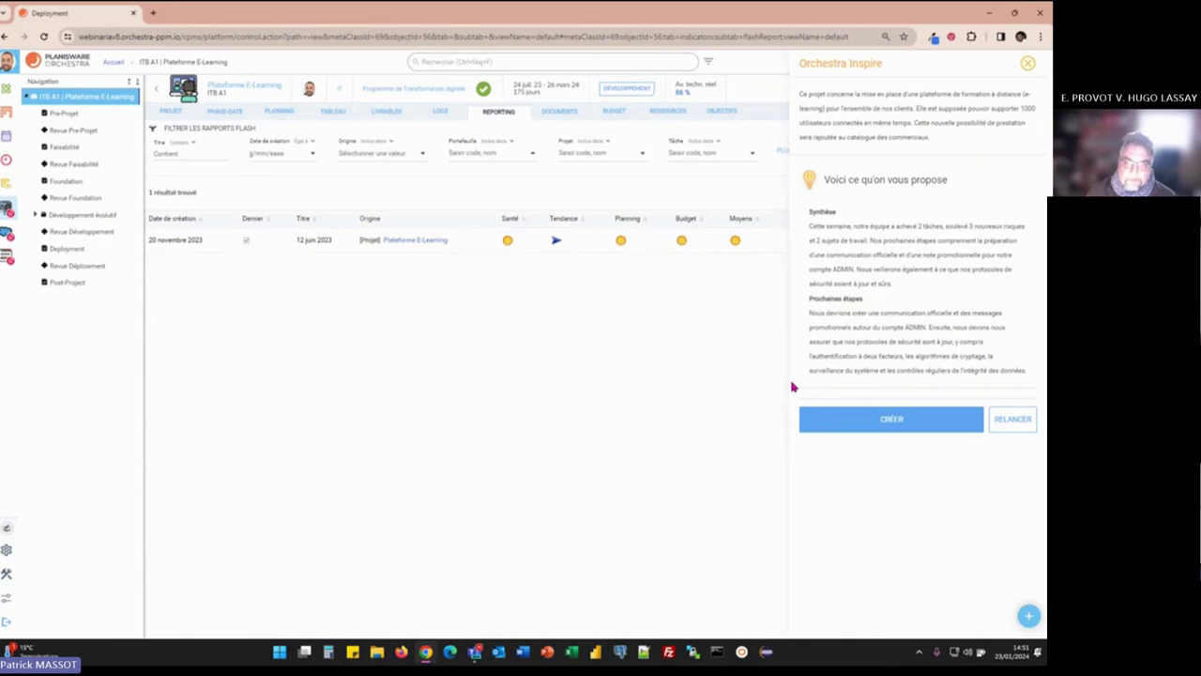
click(878, 427)
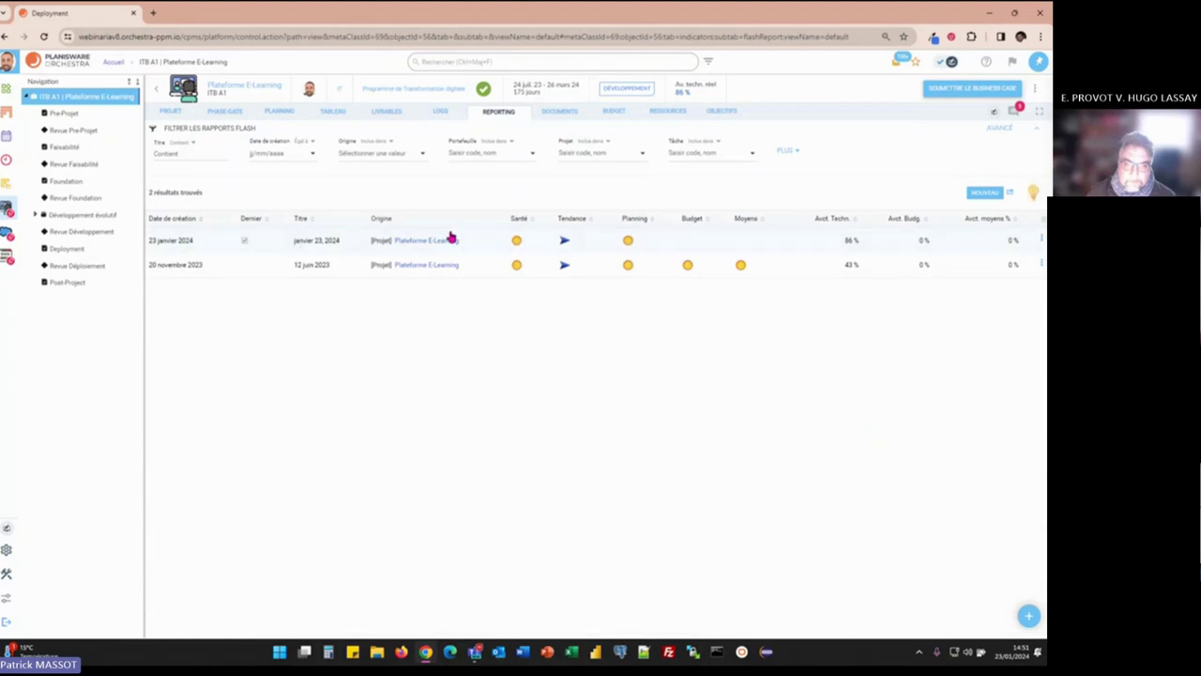
click(492, 239)
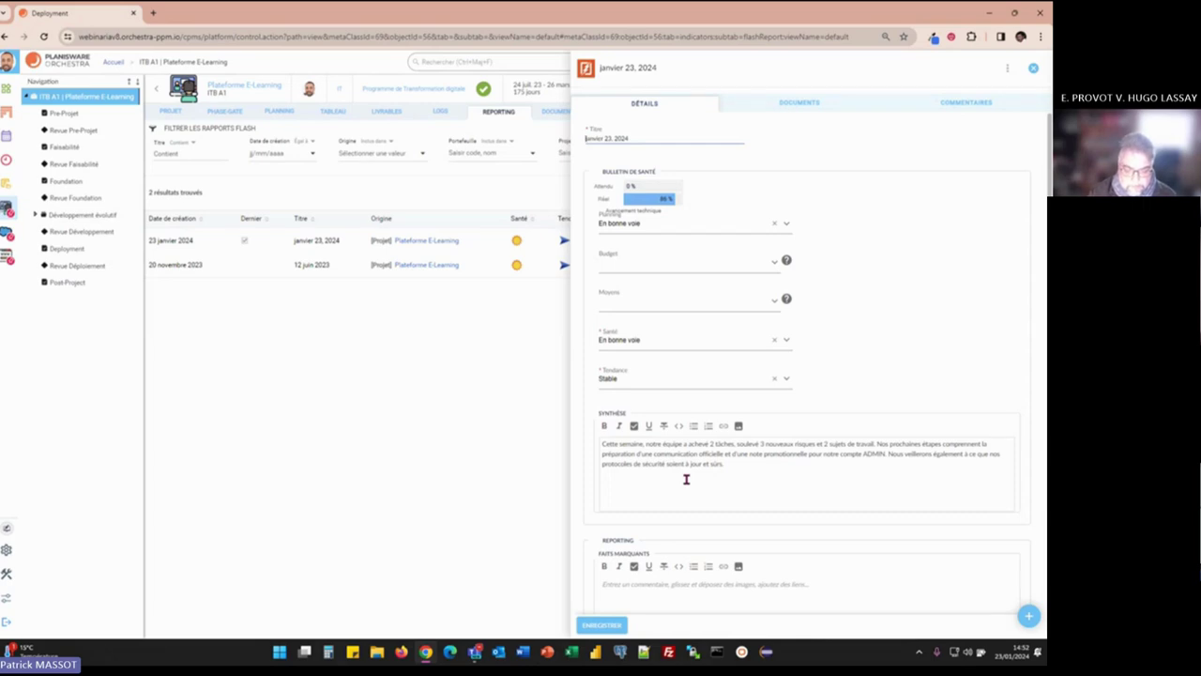
In the flash report's health section, set Budget to En bonne voie and Moyens to Dérive constatée.
click(773, 264)
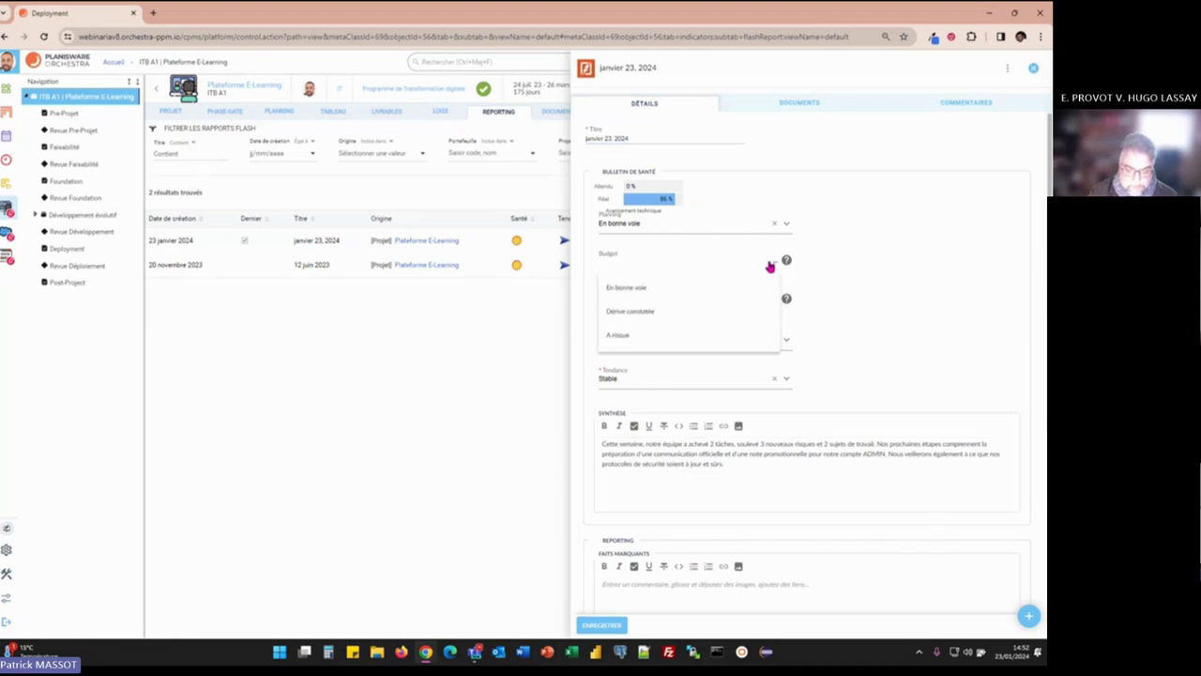
click(679, 288)
click(696, 307)
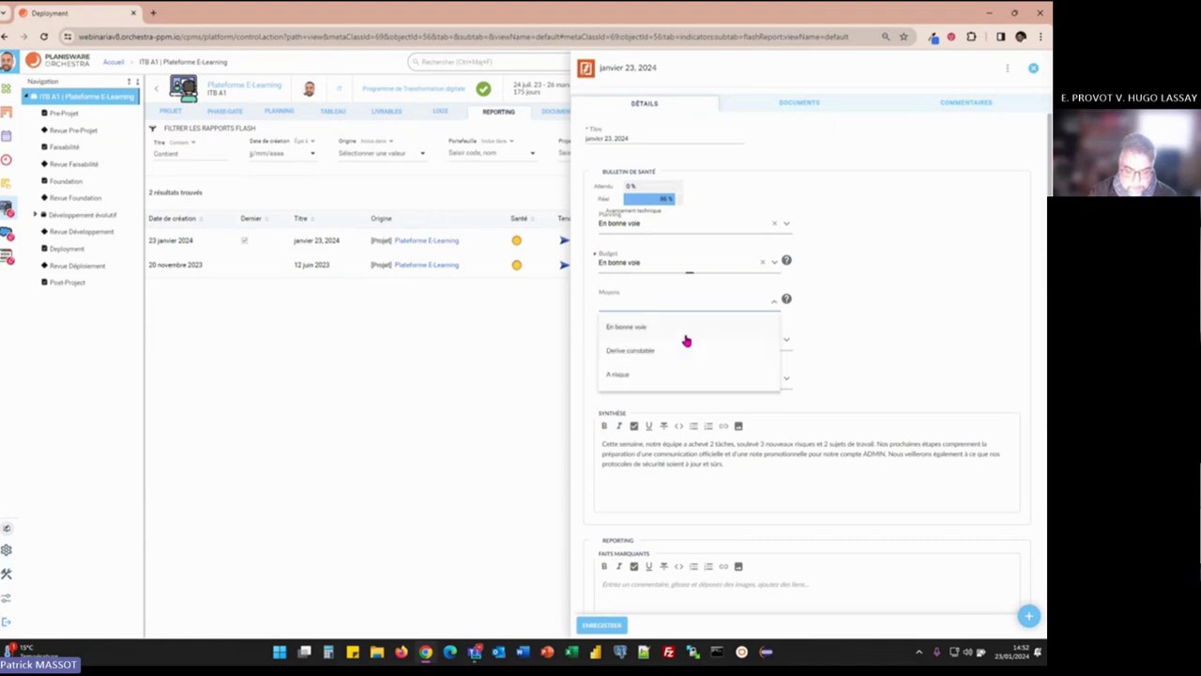
click(686, 349)
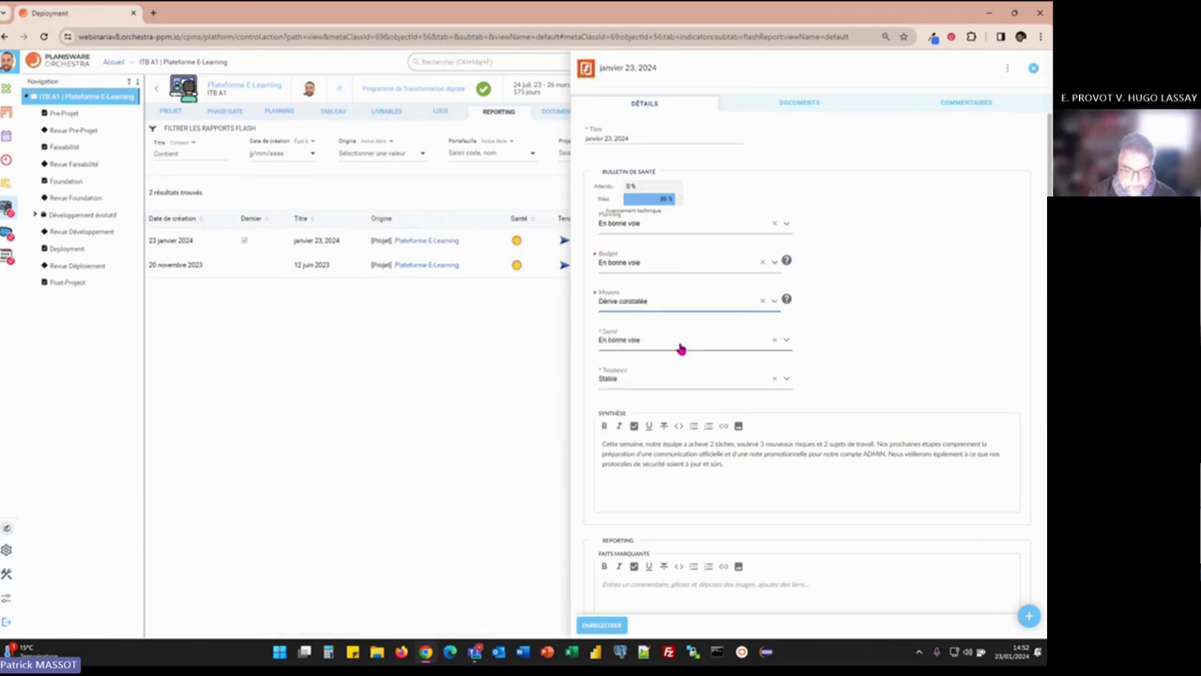
click(678, 347)
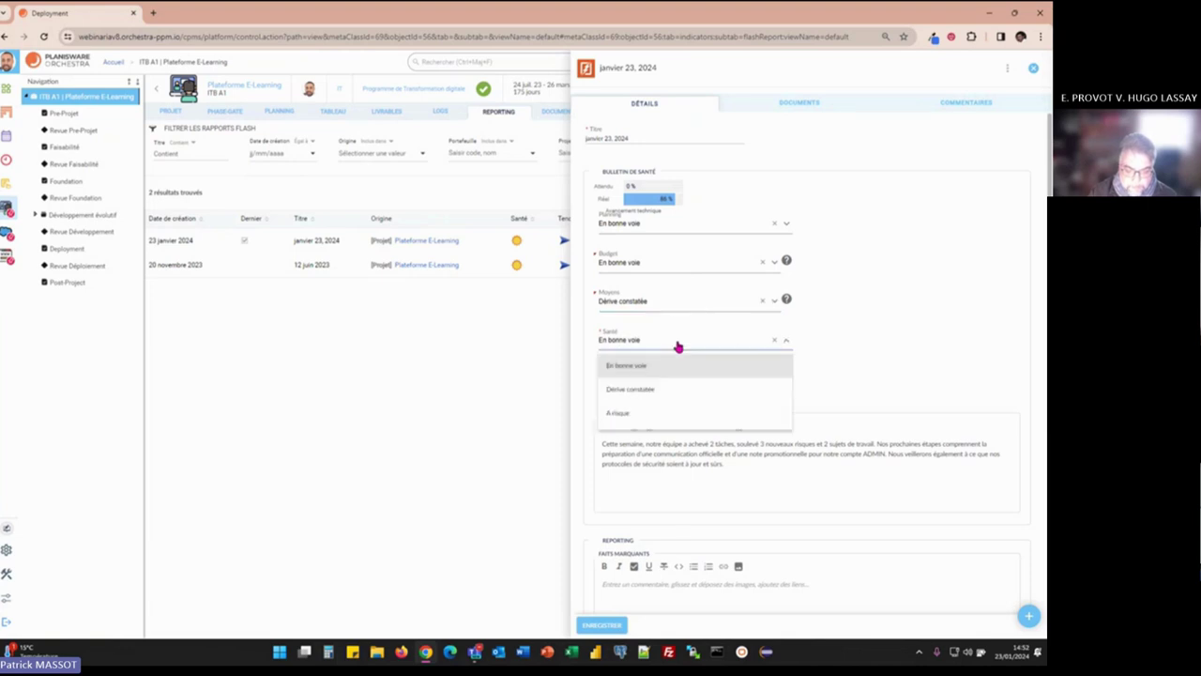
click(888, 339)
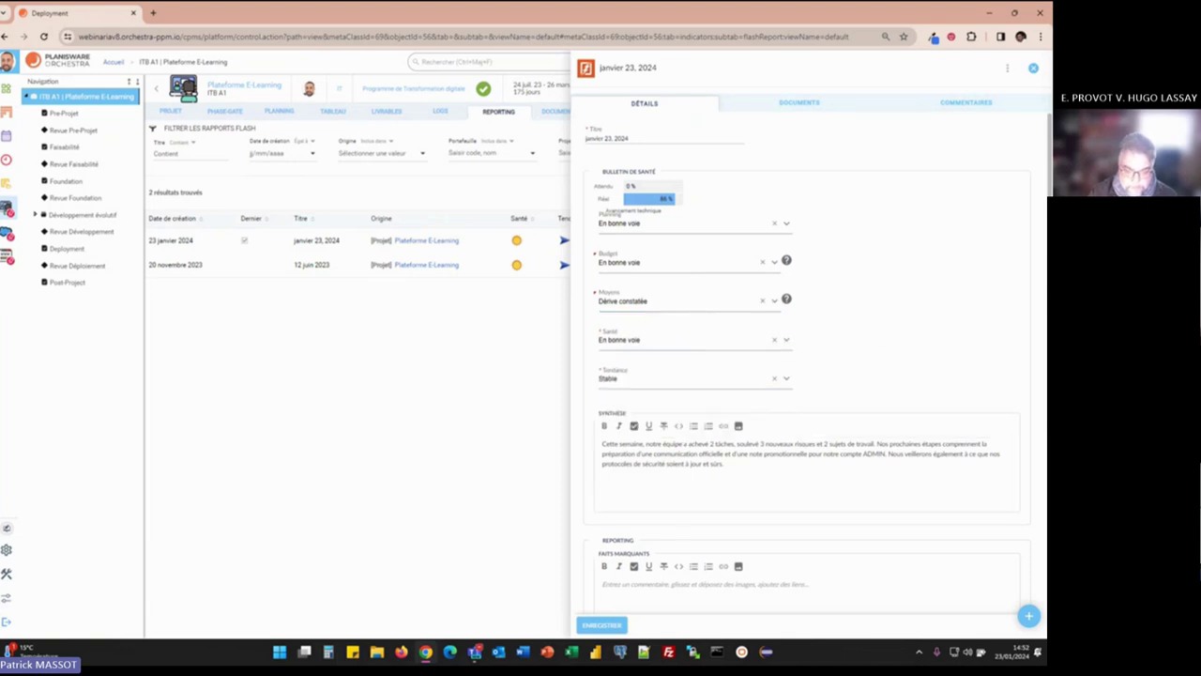
Save the janvier 23, 2024 flash report and close it to return to the project's list of flash reports.
scroll(628, 555, down, 3)
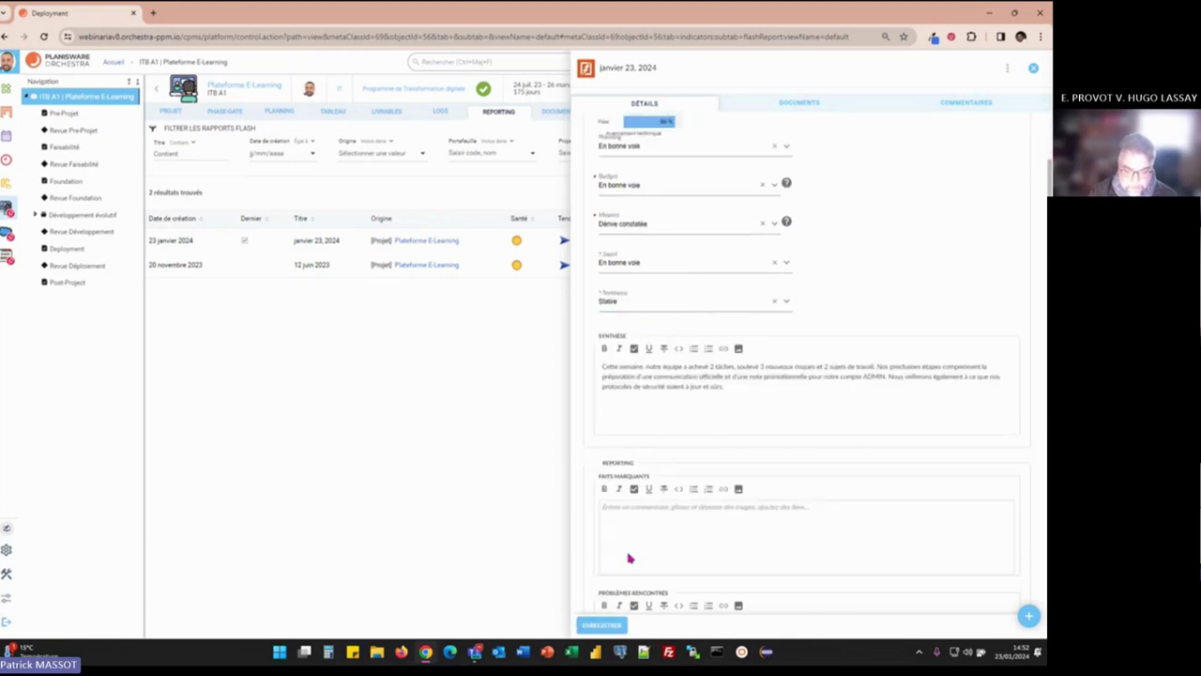
click(617, 624)
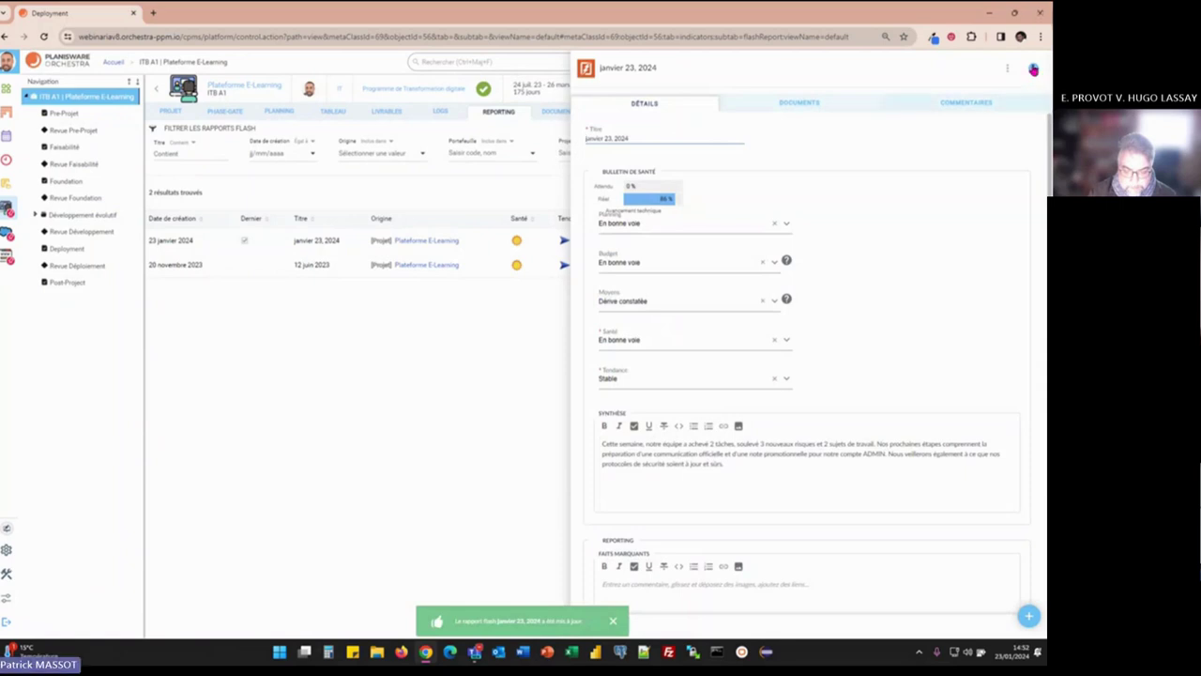
click(1033, 69)
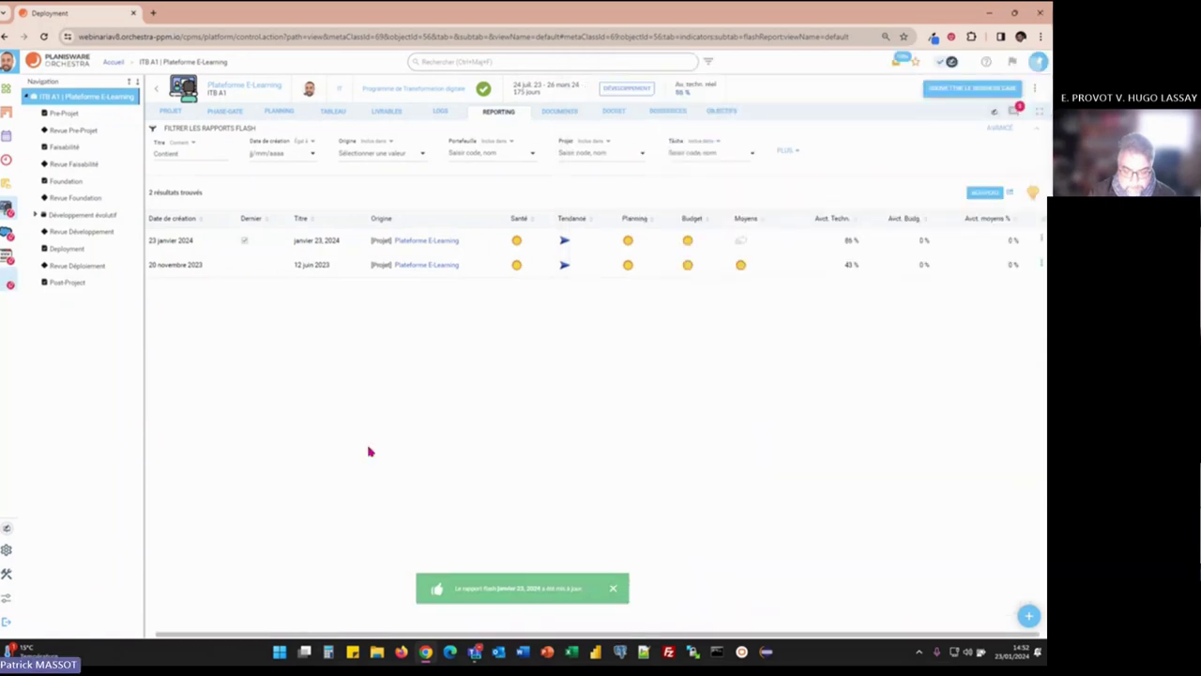